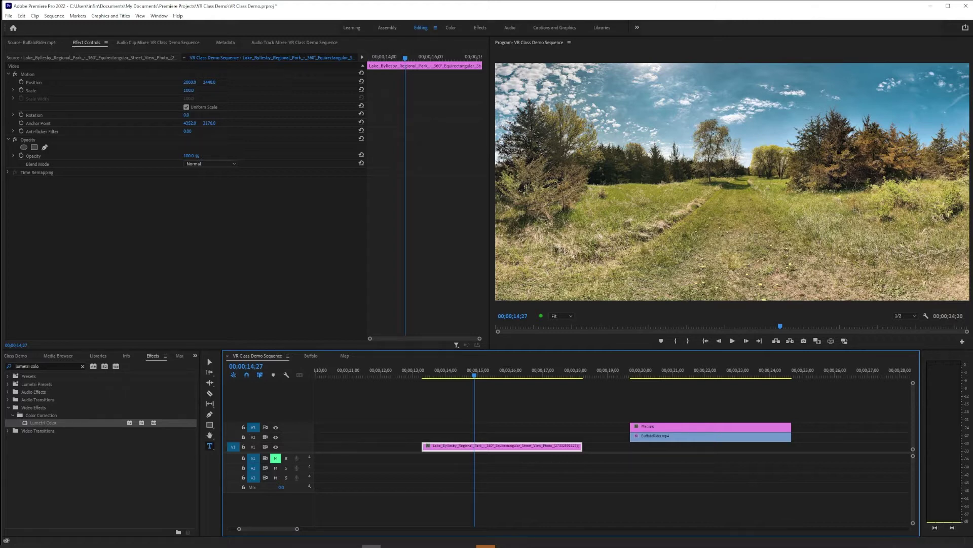
- Bring up the context menu for the 360 meadow photo clip on V1
right_click(489, 450)
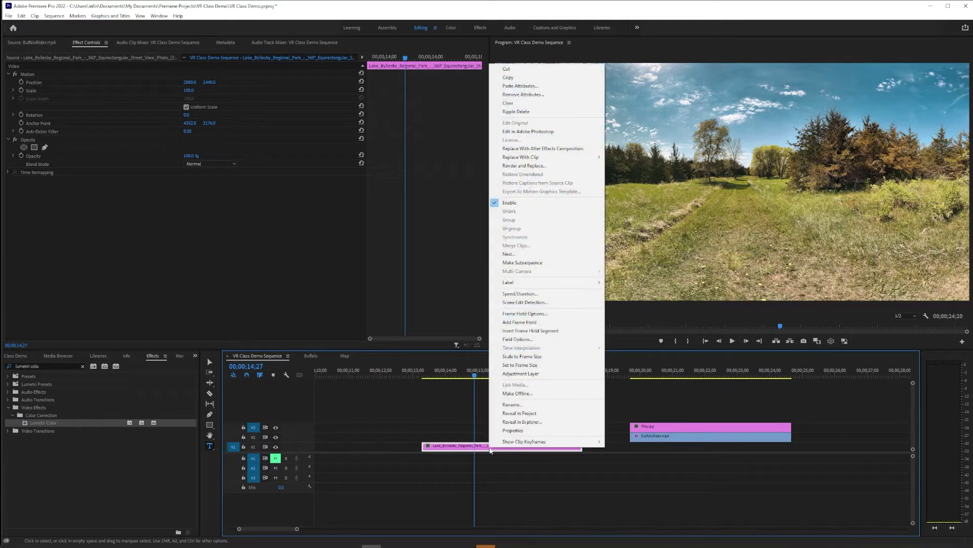
- Scale the meadow photo to frame size and preview it in VR, looking toward the sky and grassy path
left_click(531, 357)
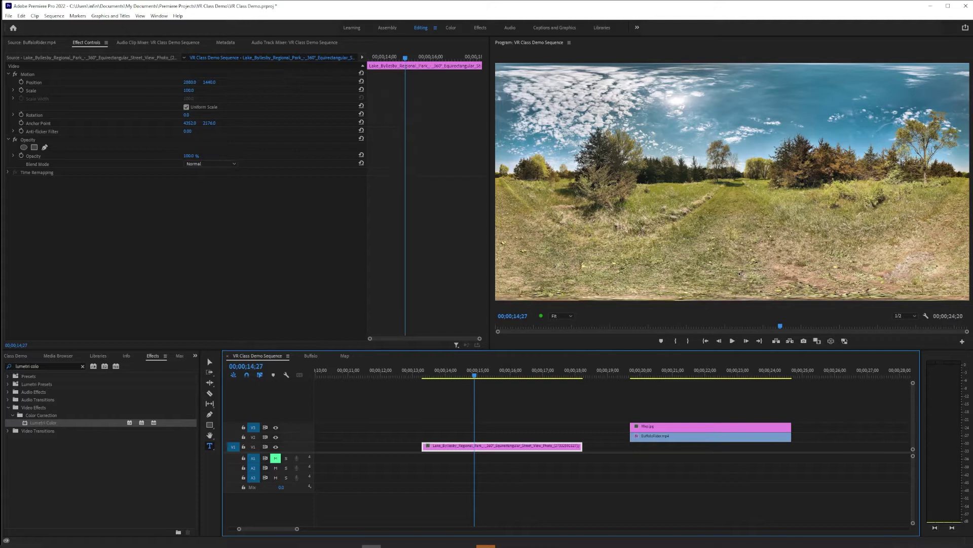
left_click(832, 341)
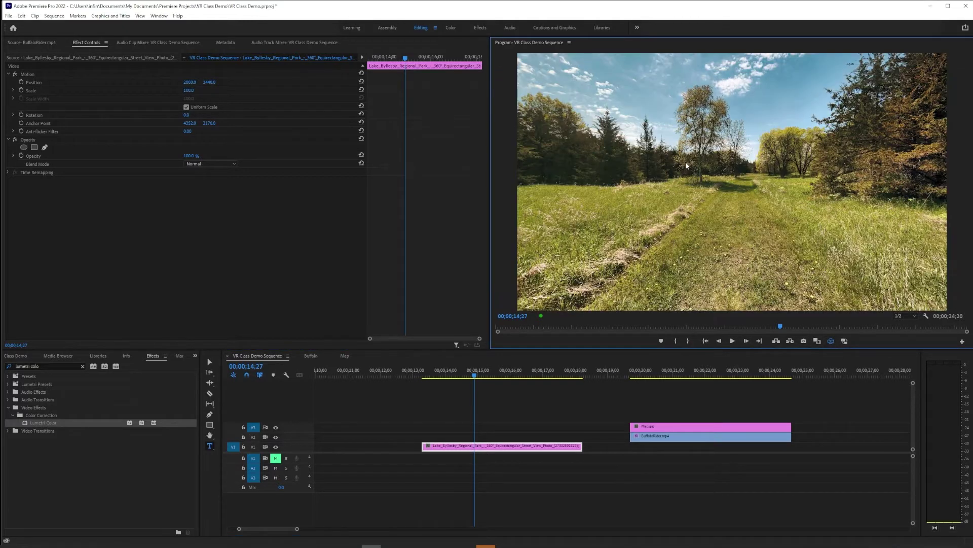
left_click_drag(642, 143, 800, 264)
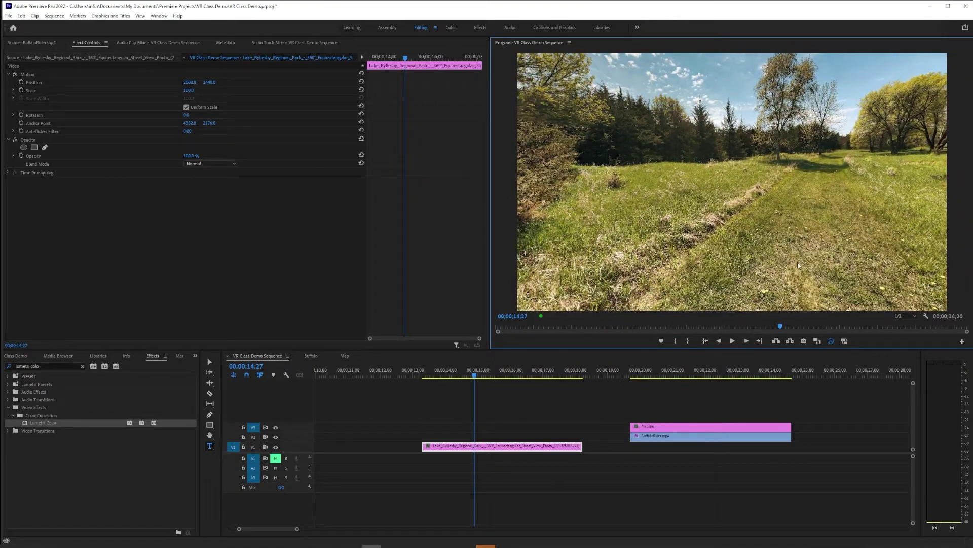
left_click_drag(745, 238, 753, 229)
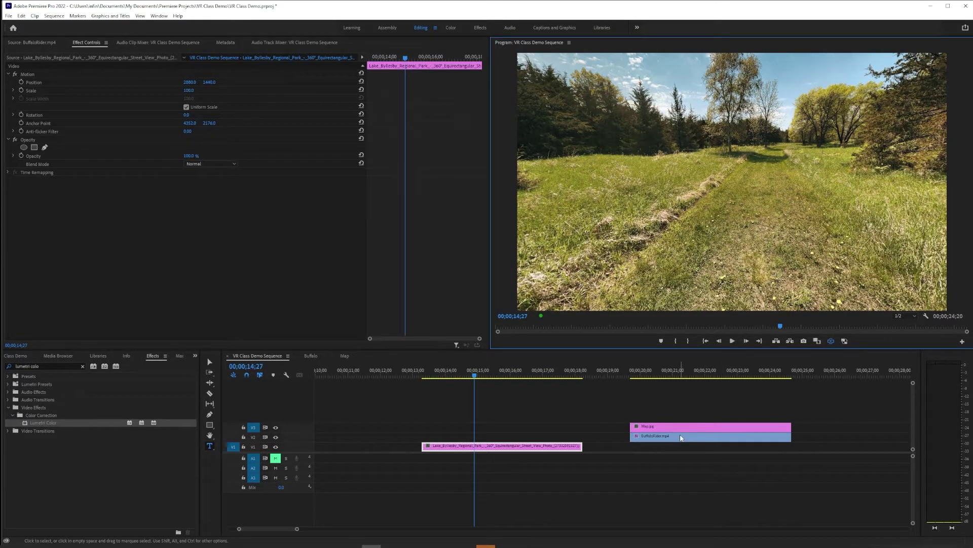
- Align BuffaloRider with the meadow clip's start, view its screen in the meadow, and enlarge it
left_click_drag(683, 438, 479, 441)
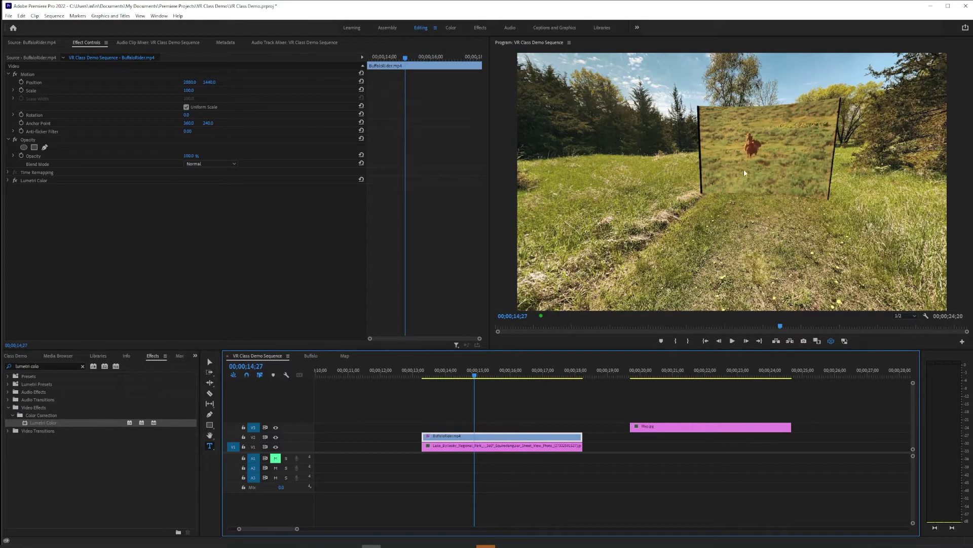
left_click_drag(781, 200, 750, 240)
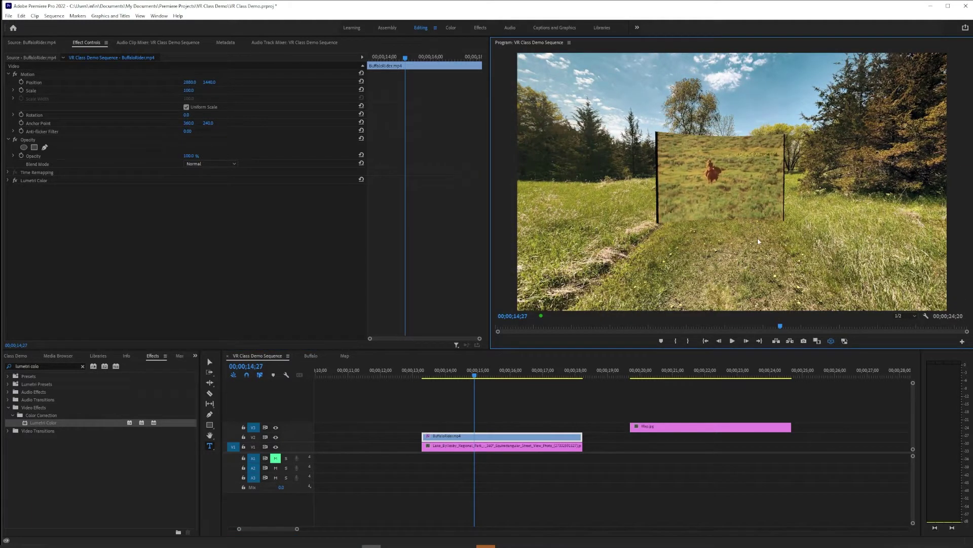
left_click_drag(757, 237, 749, 227)
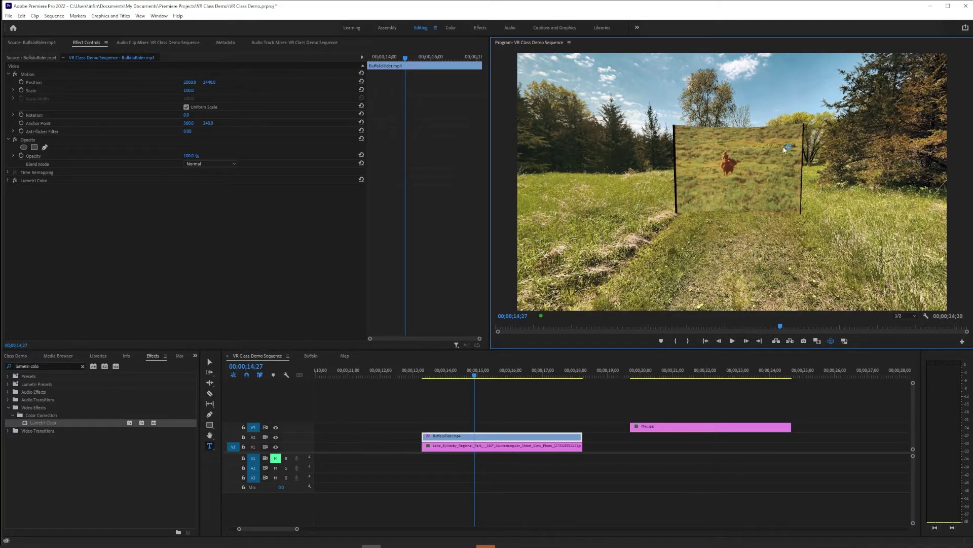
left_click_drag(188, 91, 228, 90)
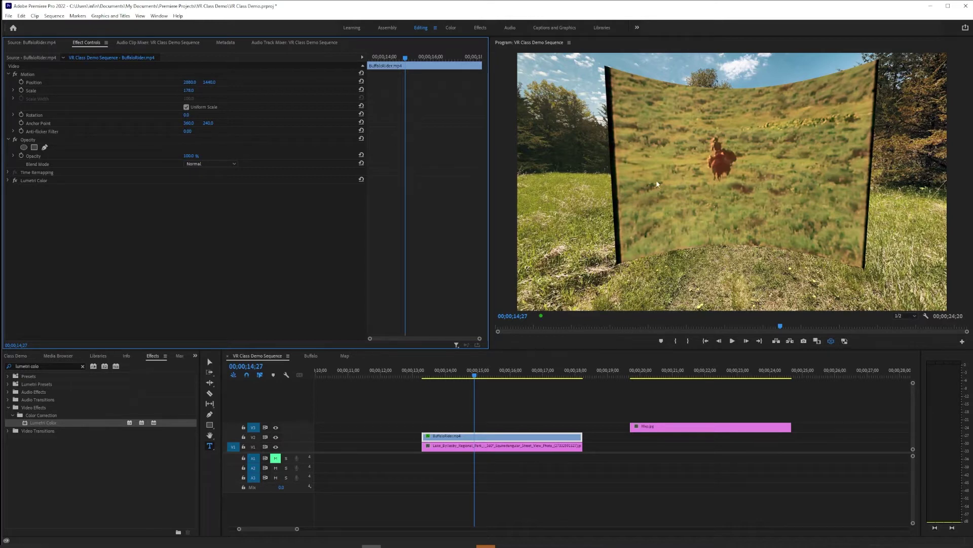
key("ctrl+z")
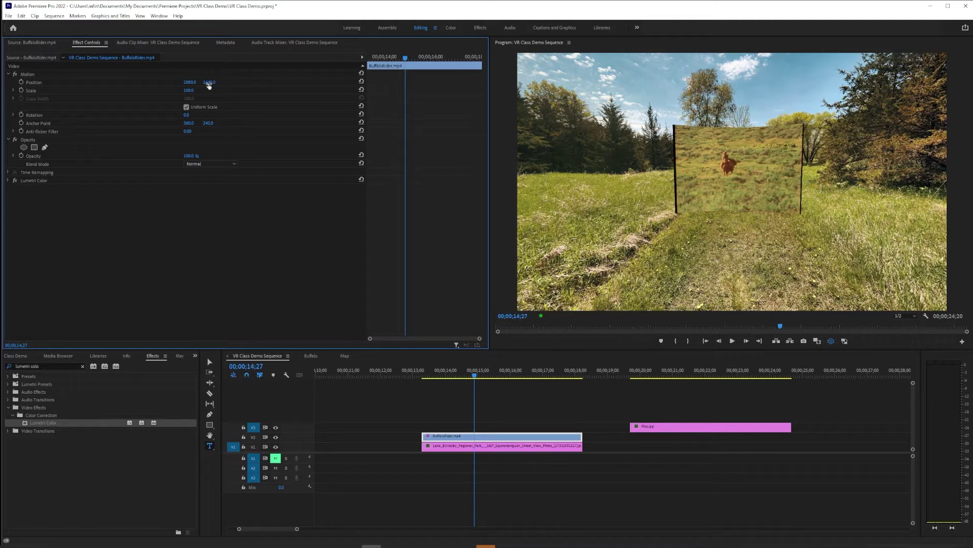
left_click_drag(208, 85, 411, 85)
left_click_drag(735, 239, 737, 87)
left_click_drag(209, 81, 331, 82)
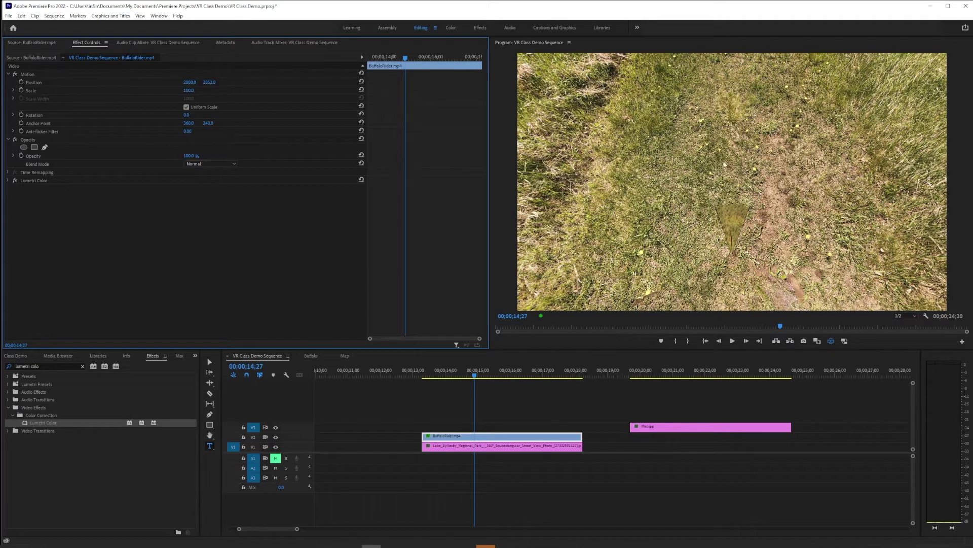
left_click(215, 83)
type("1440")
key("Return")
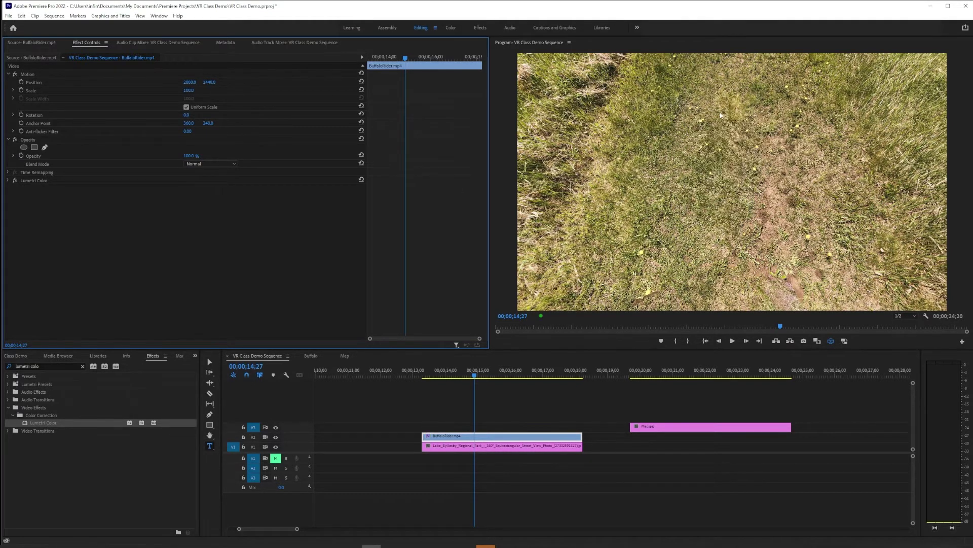
left_click(759, 154)
left_click_drag(758, 153, 758, 266)
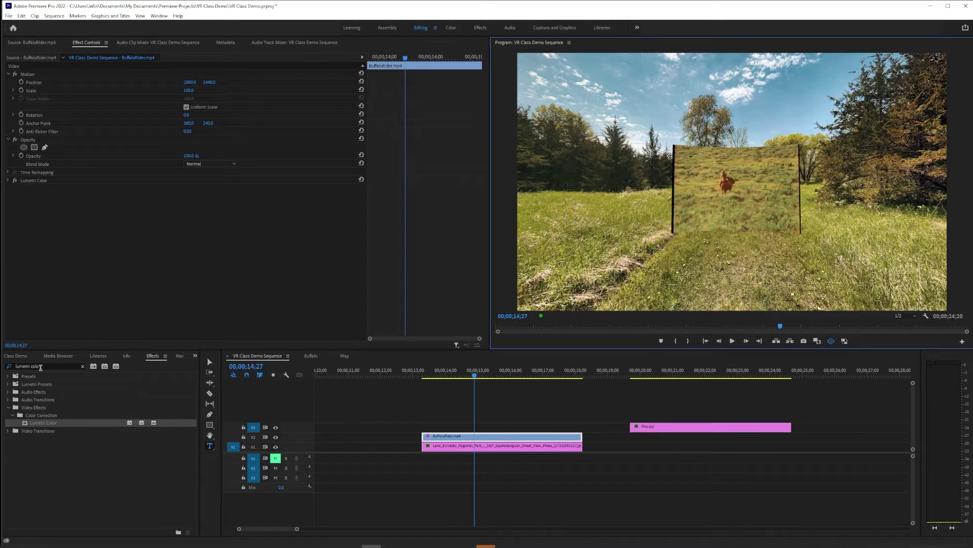
- Search effects for 'vr plane' and apply VR Plane to Sphere to the BuffaloRider clip
left_click_drag(46, 366, 3, 365)
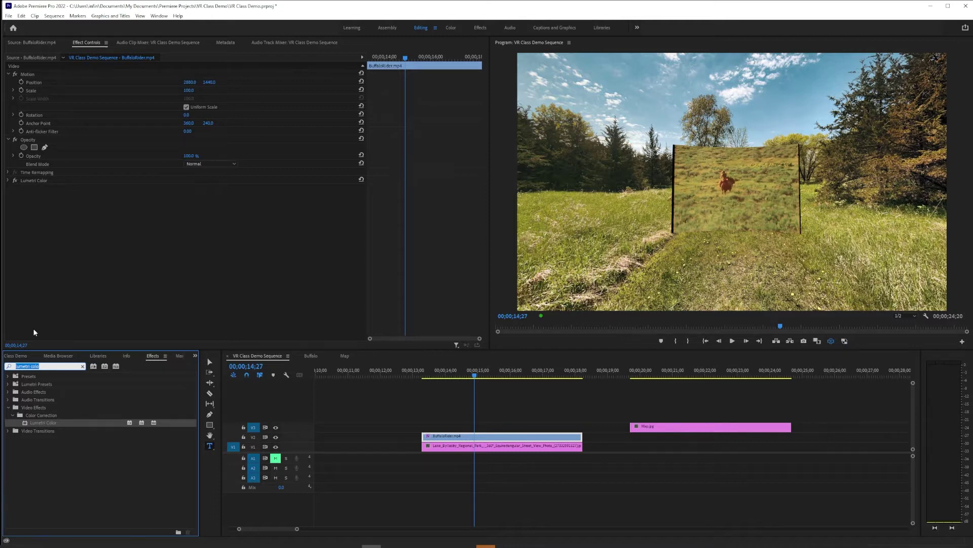
type("vr plane")
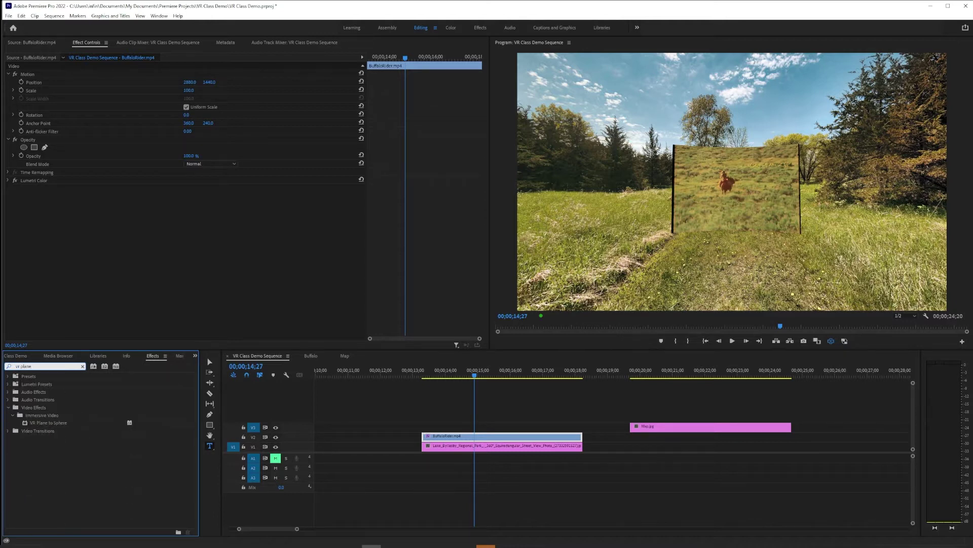
left_click(28, 424)
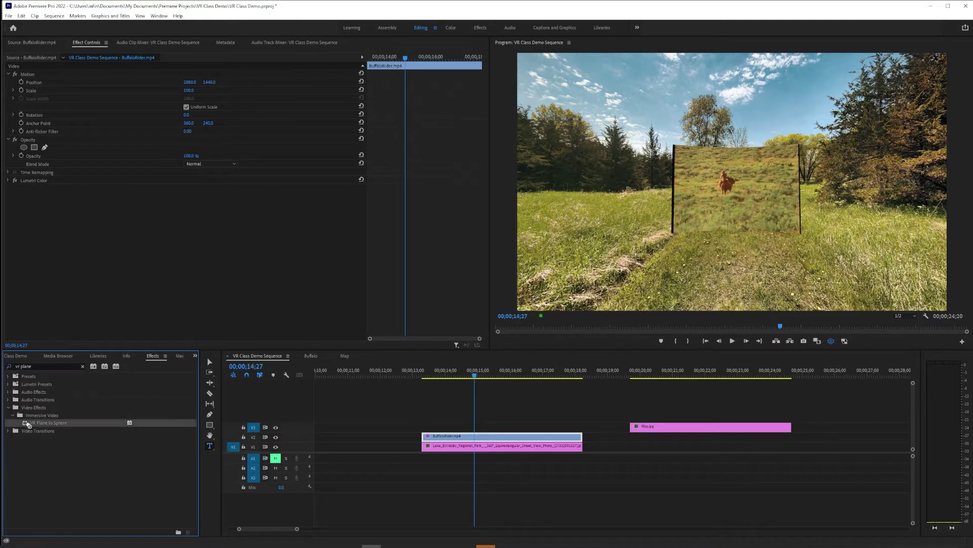
left_click_drag(32, 425, 473, 439)
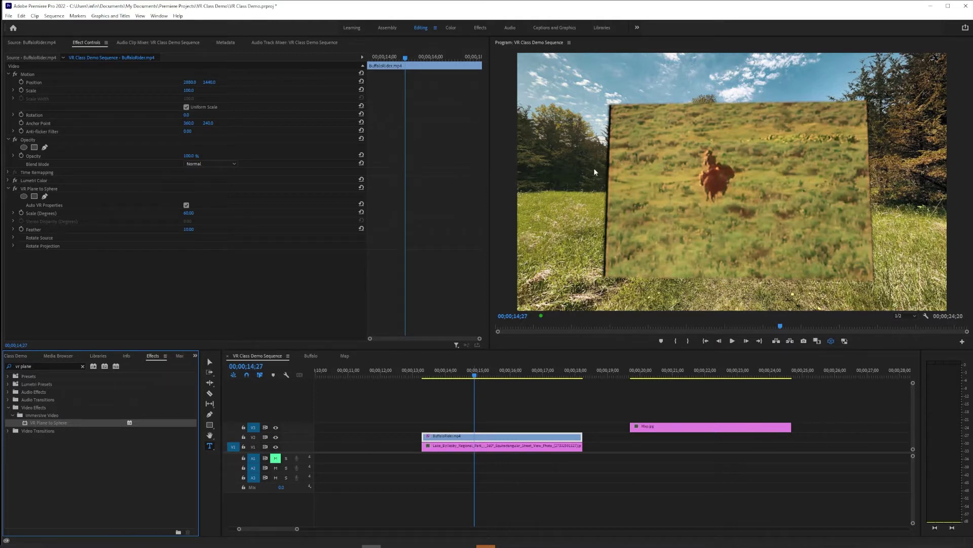
left_click_drag(594, 168, 725, 141)
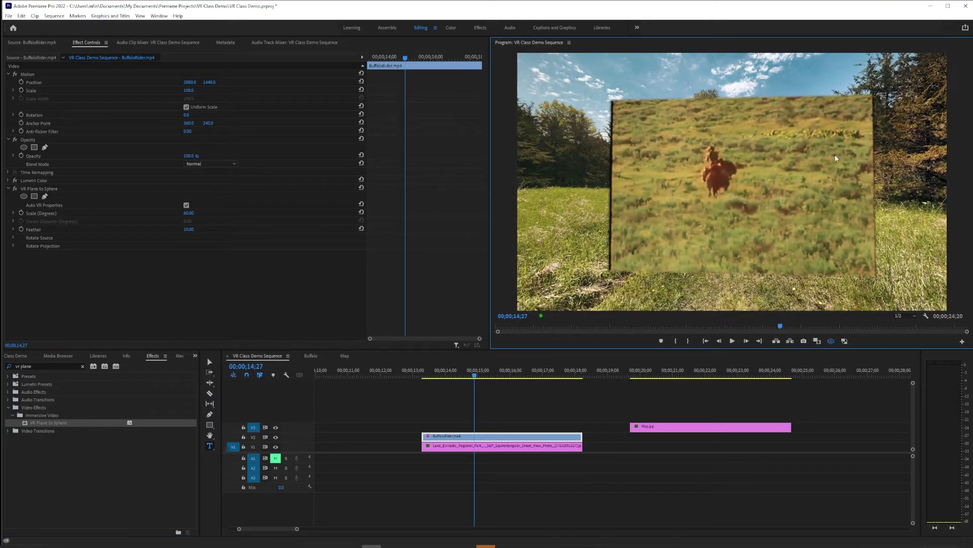
left_click_drag(836, 158, 823, 157)
left_click(430, 375)
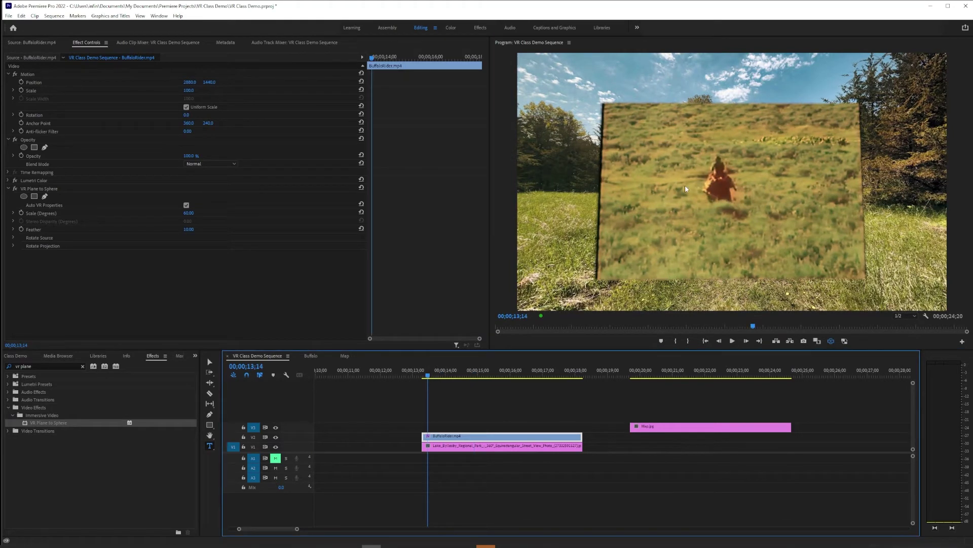
key("space")
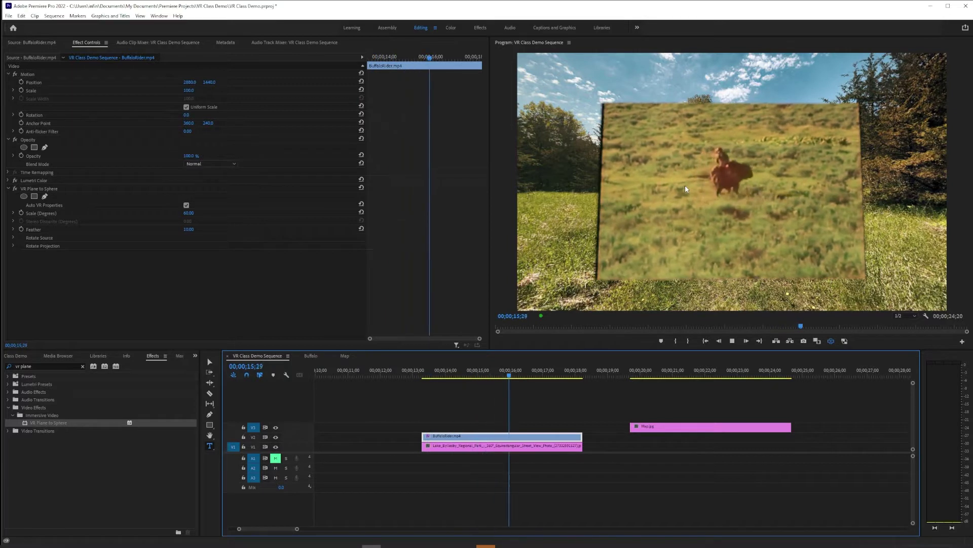
key("space")
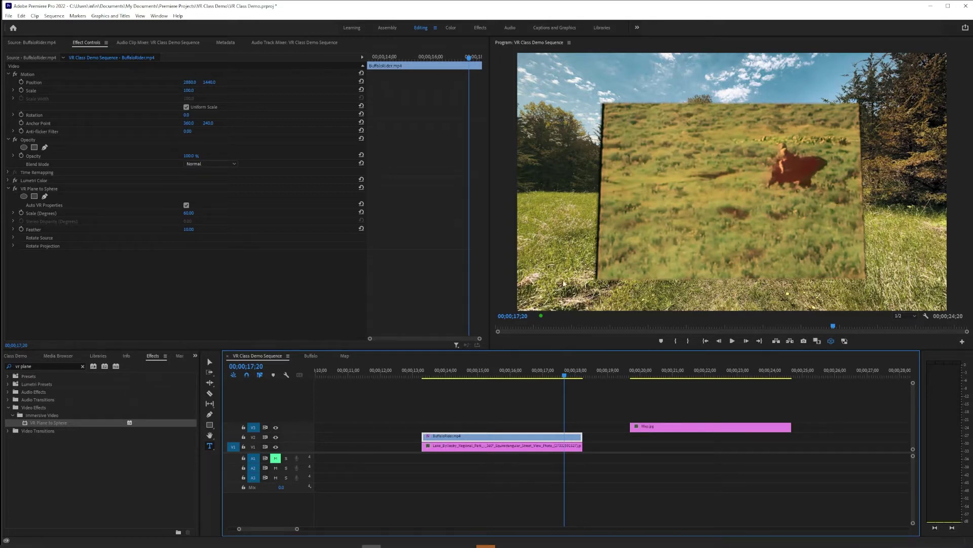
left_click_drag(755, 269, 751, 254)
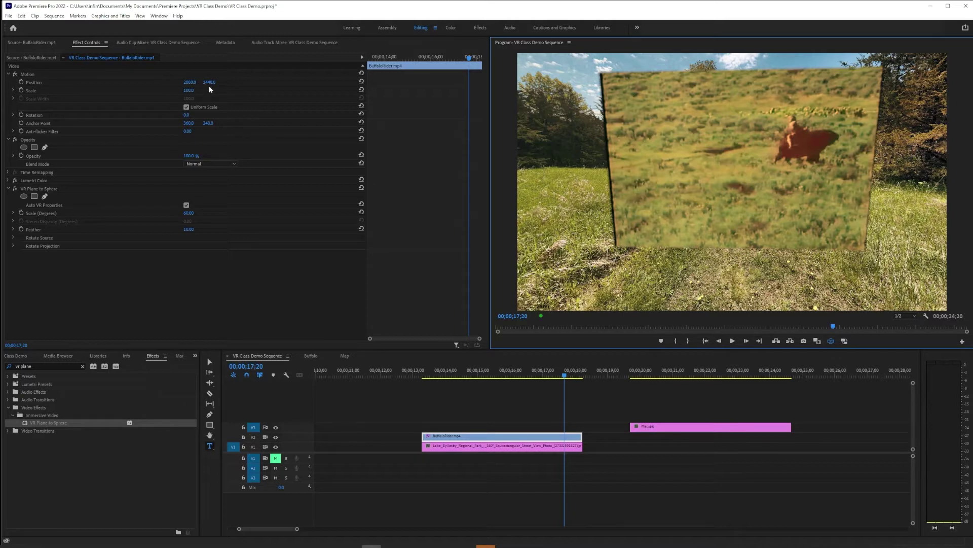
left_click_drag(667, 158, 705, 134)
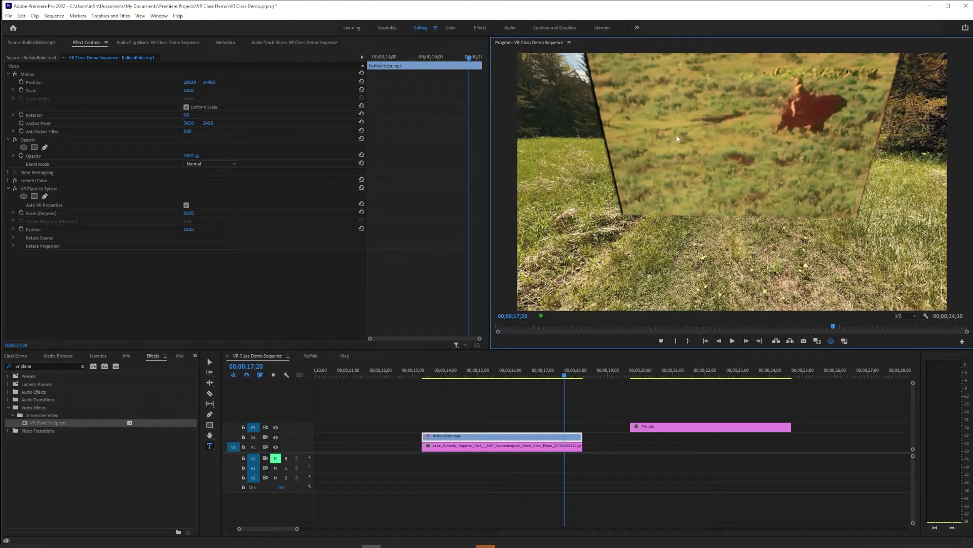
left_click_drag(212, 87, 213, 81)
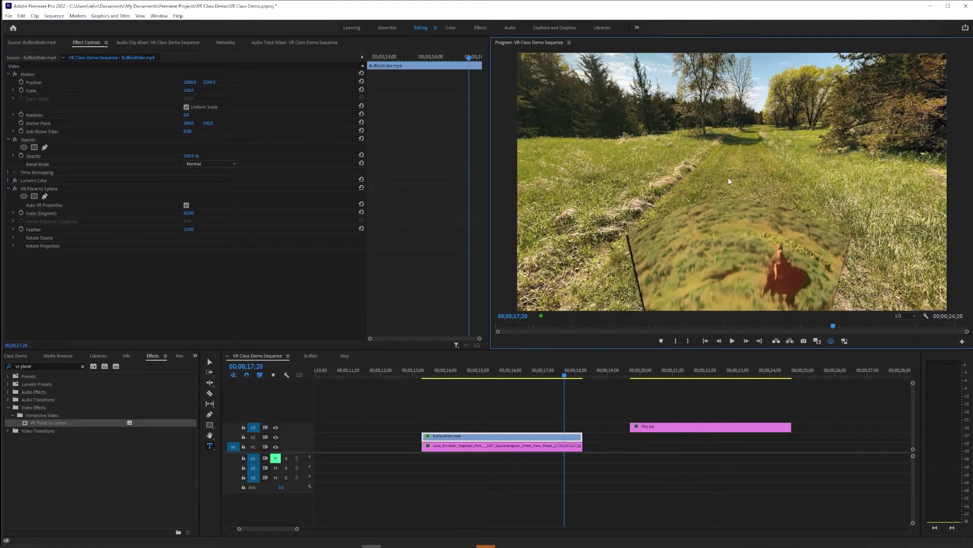
left_click_drag(728, 177, 713, 114)
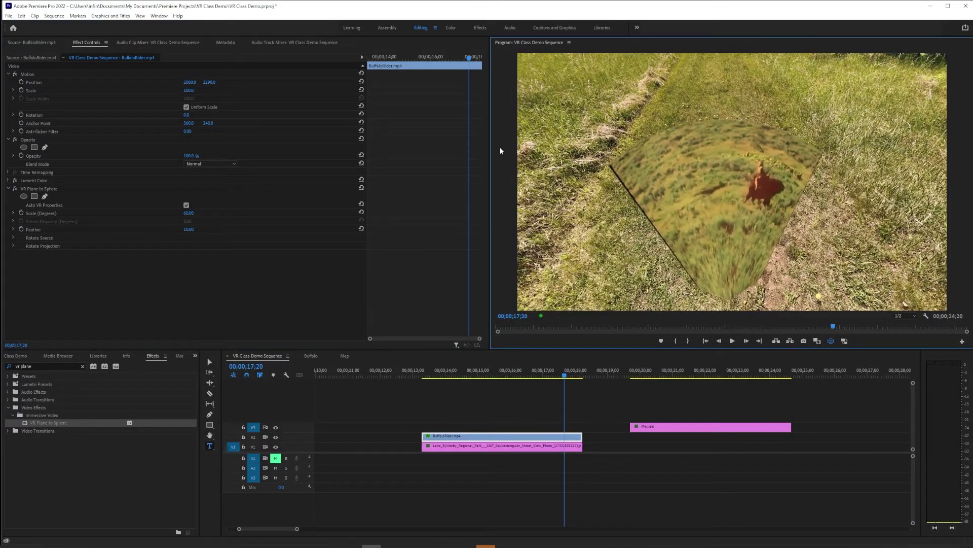
left_click_drag(189, 90, 194, 90)
key("ctrl+z")
key("ctrl+z")
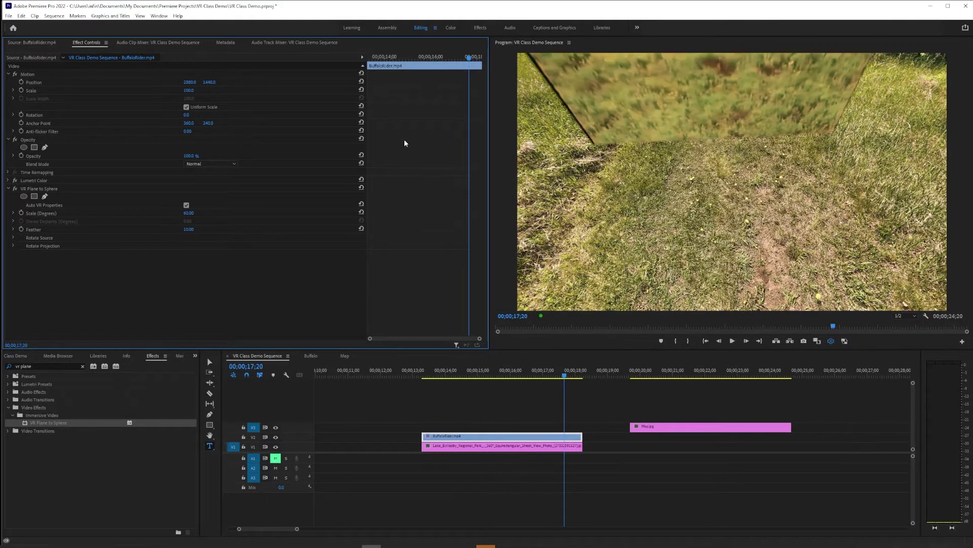
left_click_drag(695, 110, 712, 228)
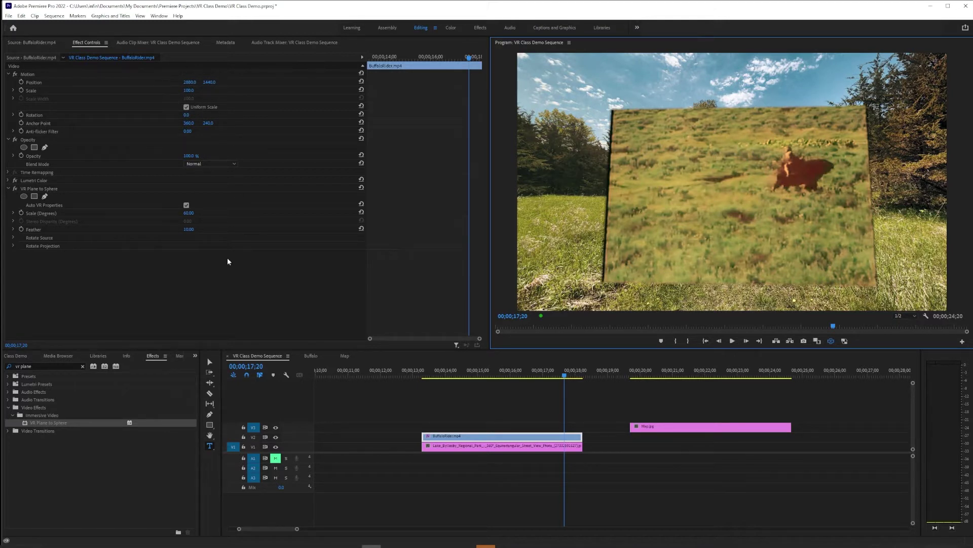
- Give VR Plane to Sphere a Feather of 100 and a Scale of about 35 degrees
mouse_move(189, 213)
left_mouse_down()
mouse_move(159, 213)
mouse_move(170, 213)
left_mouse_up()
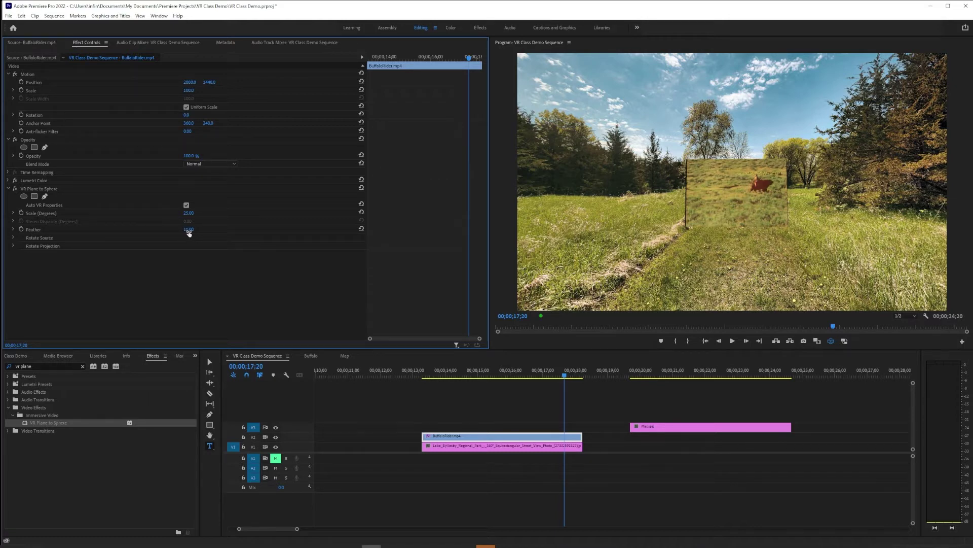
type("100")
key("Return")
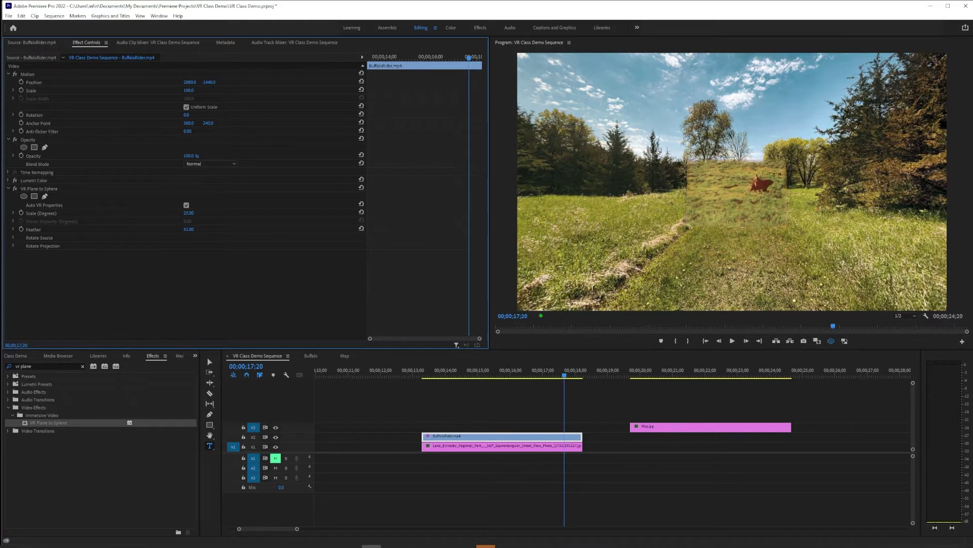
left_click(189, 213)
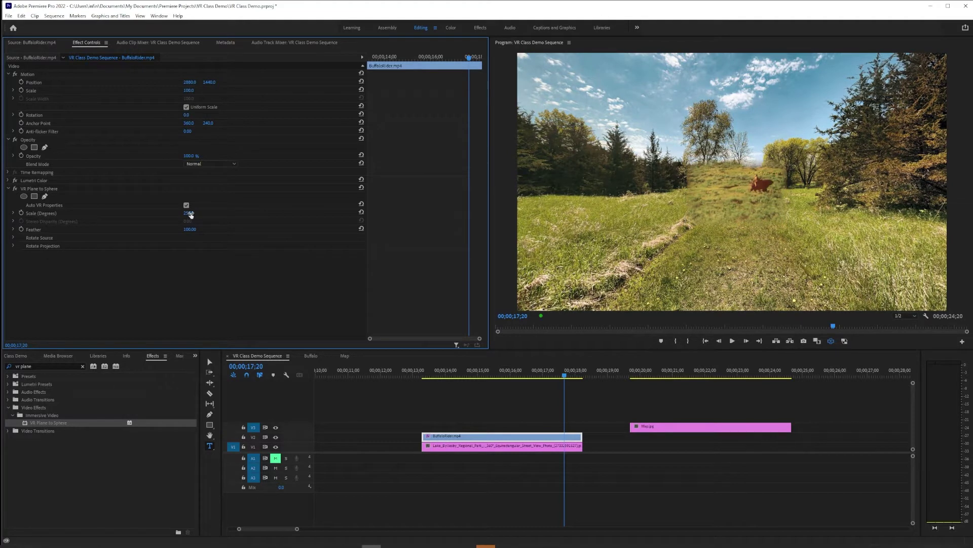
type("33")
key("Return")
mouse_move(189, 213)
left_mouse_down()
mouse_move(178, 213)
mouse_move(192, 213)
left_mouse_up()
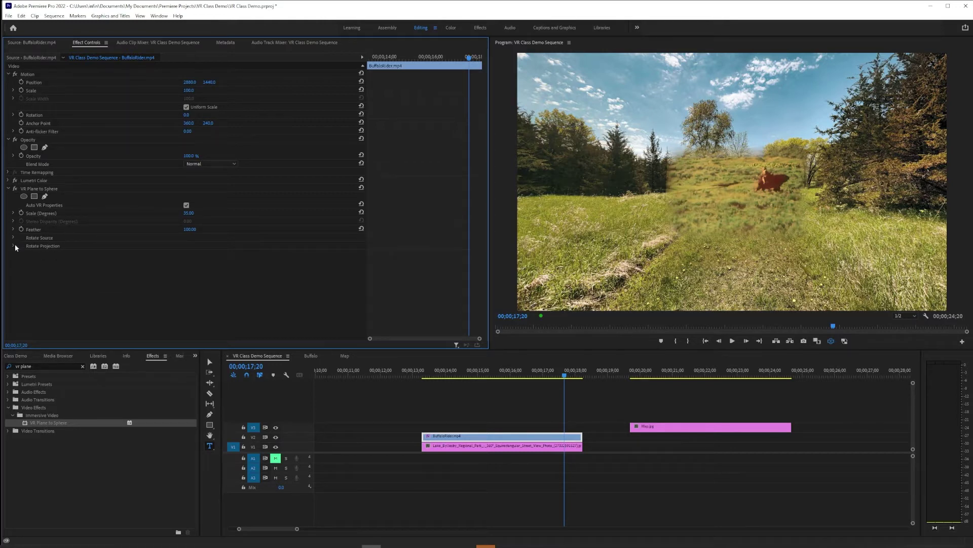
- Under Rotate Projection, try tilting the rider plane down onto the ground, then level it again
left_click(13, 246)
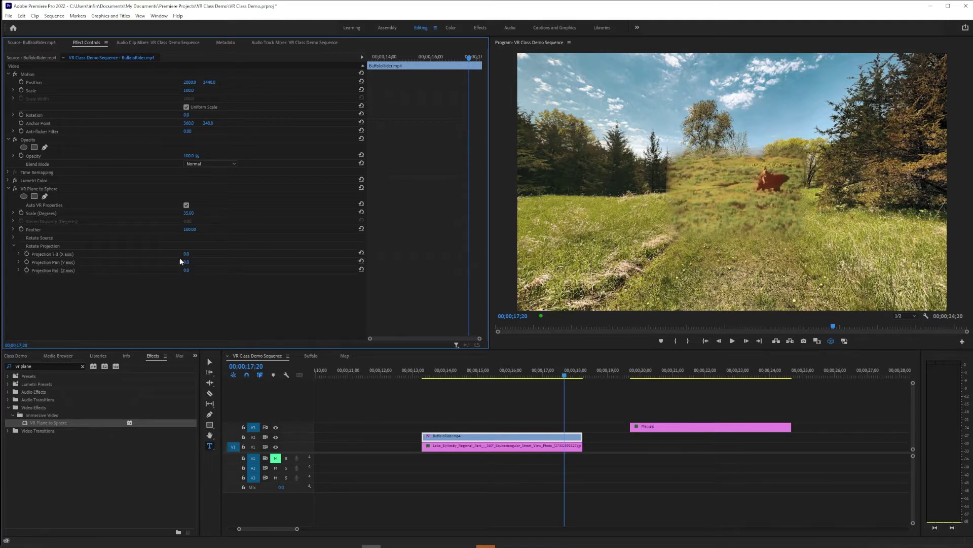
left_click_drag(185, 254, 591, 127)
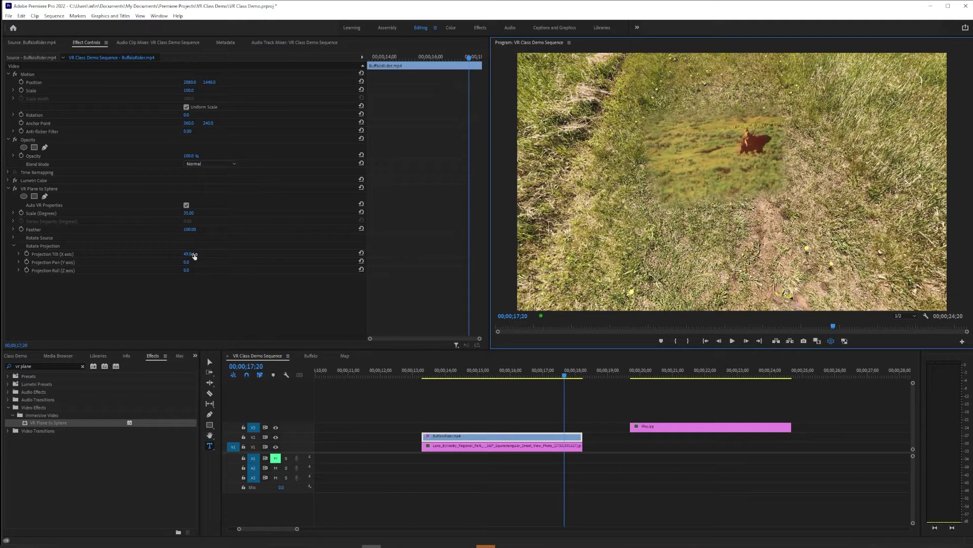
left_click_drag(187, 253, 607, 225)
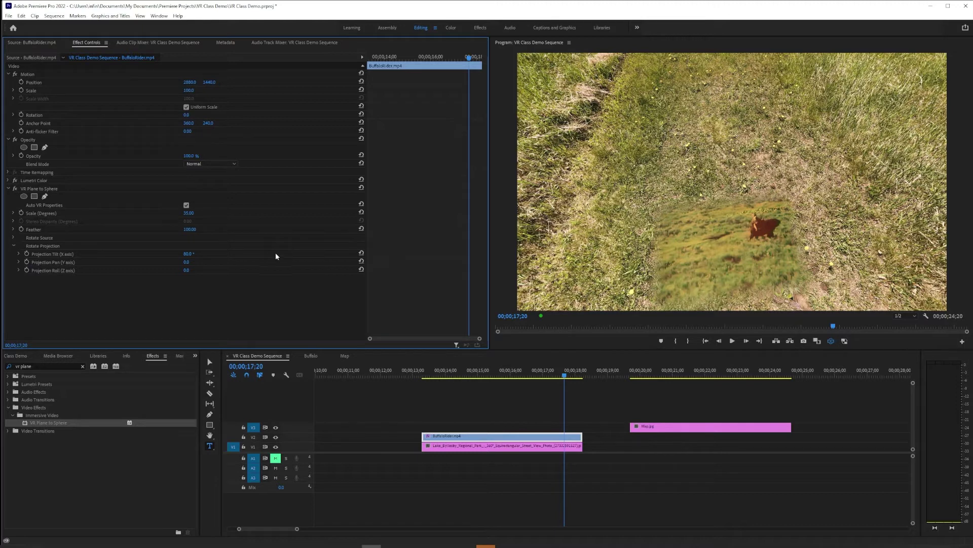
left_click_drag(187, 254, 61, 253)
left_click_drag(730, 127, 730, 228)
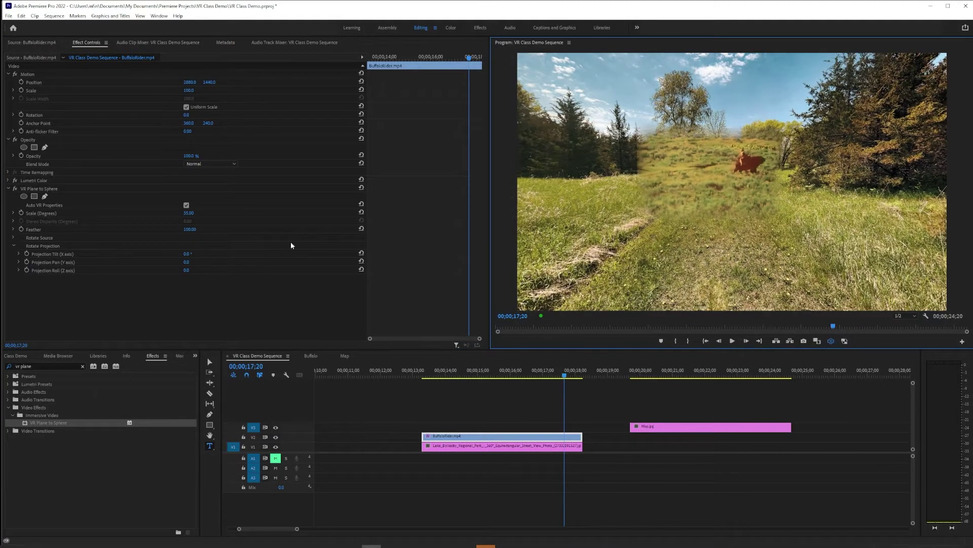
- Pan, tilt and roll the plane, undoing back to -12° tilt and -173° pan
left_click_drag(187, 261, 76, 261)
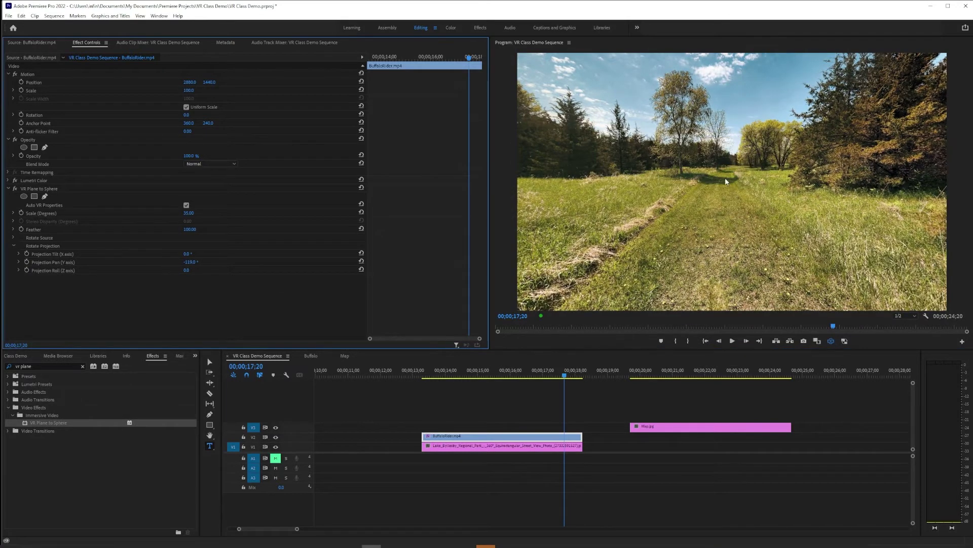
left_click_drag(725, 178, 695, 175)
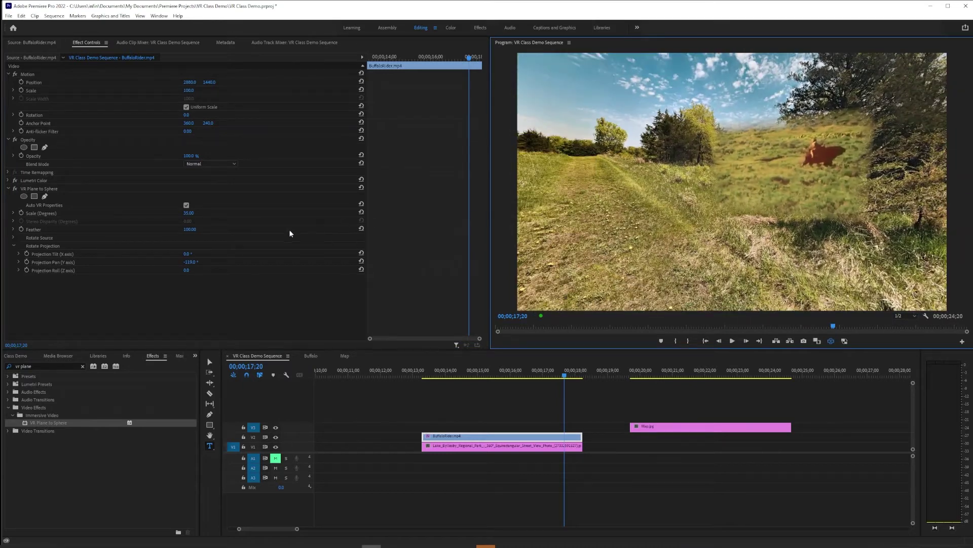
left_click_drag(187, 261, 413, 217)
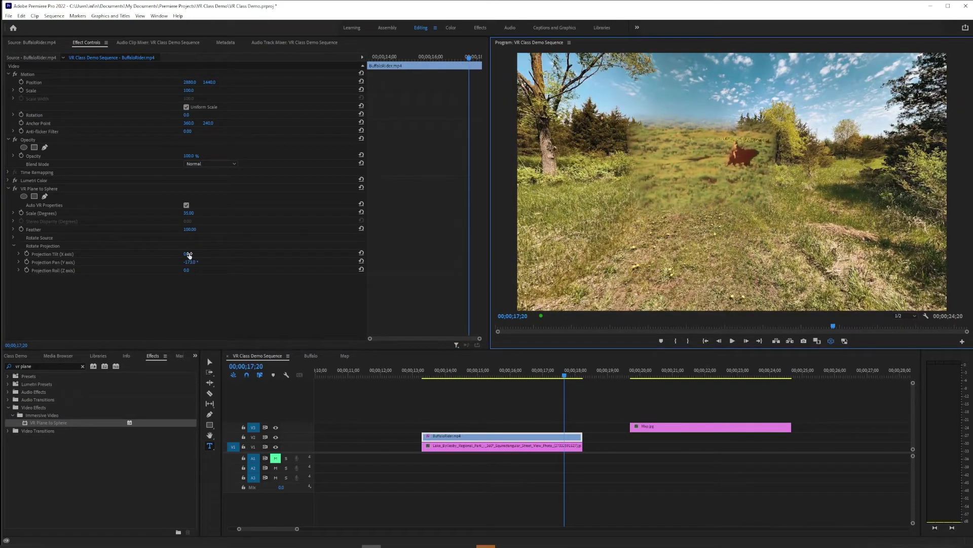
left_click_drag(191, 254, 180, 255)
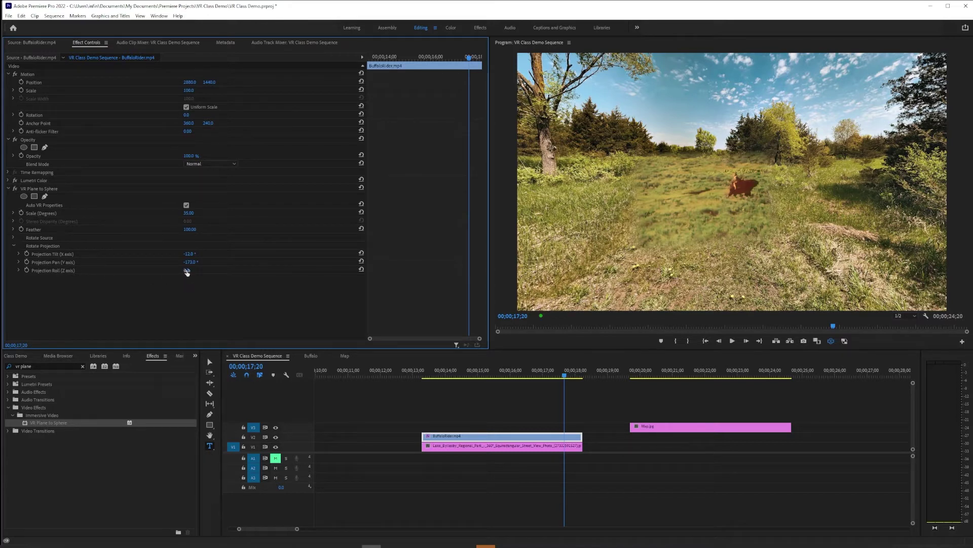
left_click_drag(187, 272, 171, 268)
left_click_drag(189, 254, 215, 262)
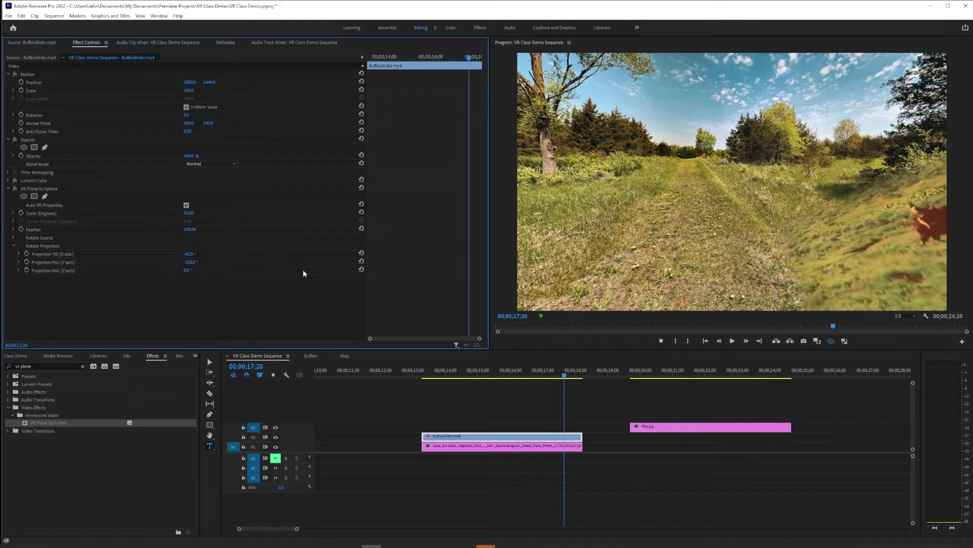
key("ctrl+z")
key("ctrl+z")
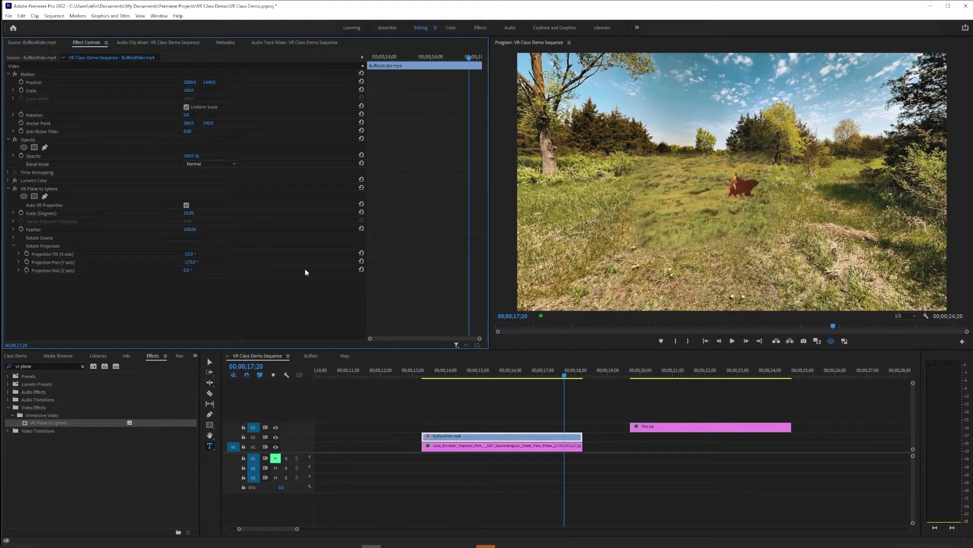
left_click(14, 239)
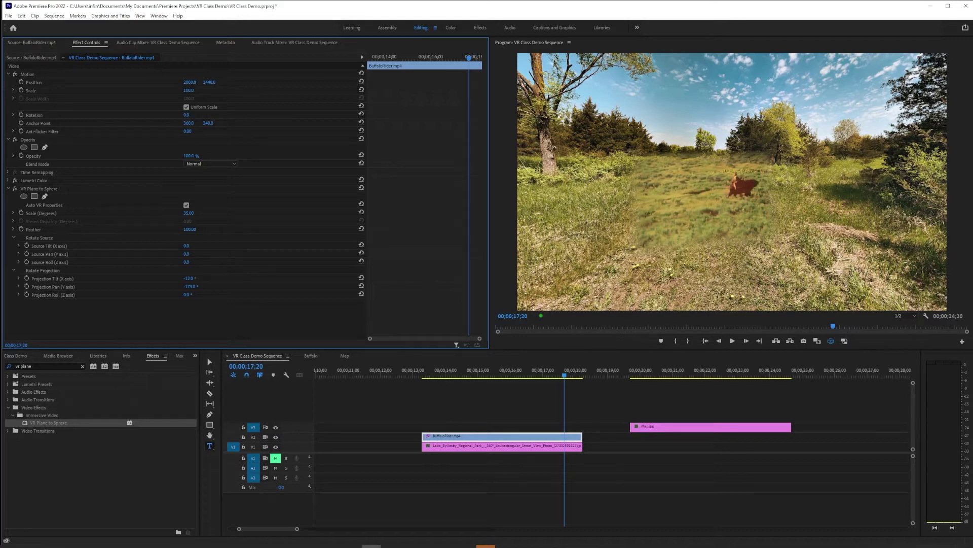
left_click_drag(186, 246, 210, 260)
left_click_drag(187, 254, 157, 253)
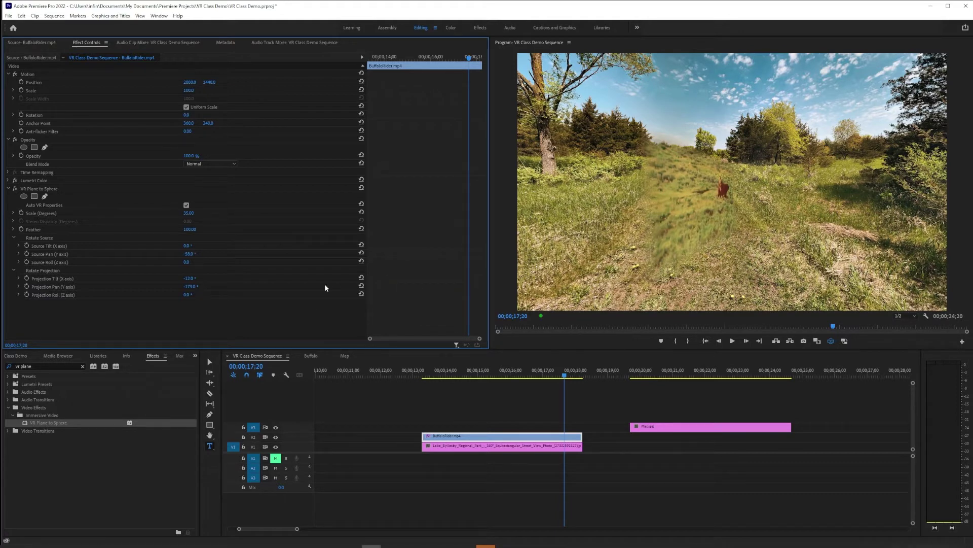
key("ctrl+z")
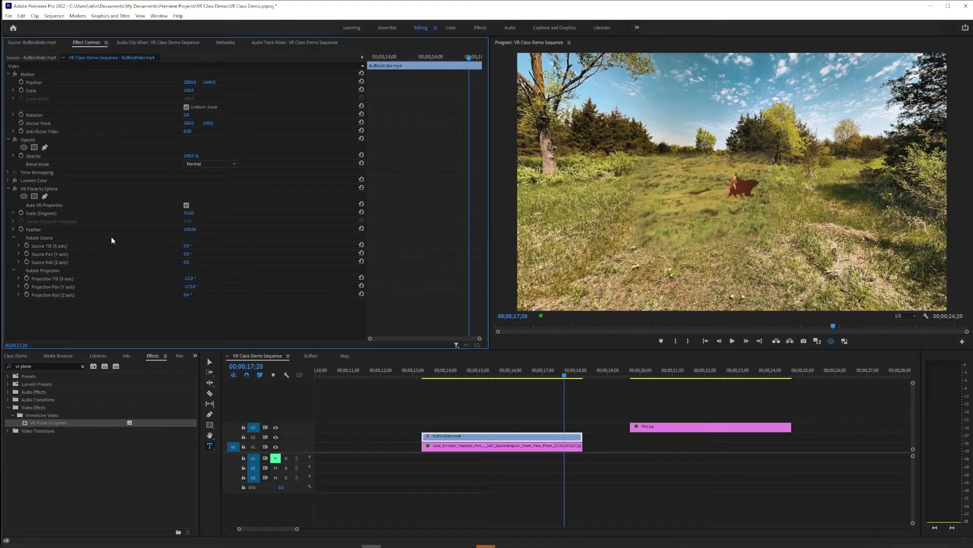
left_click(13, 238)
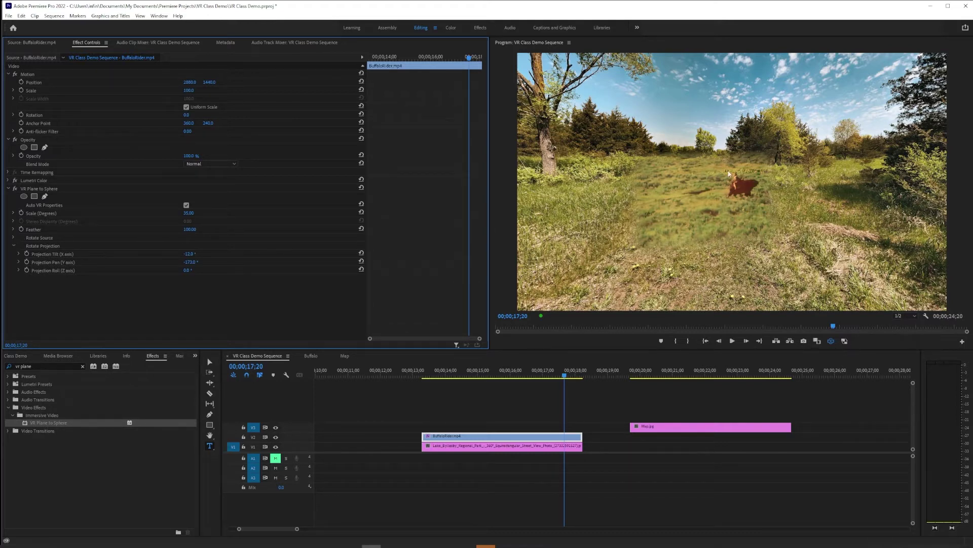
left_click_drag(621, 244, 741, 211)
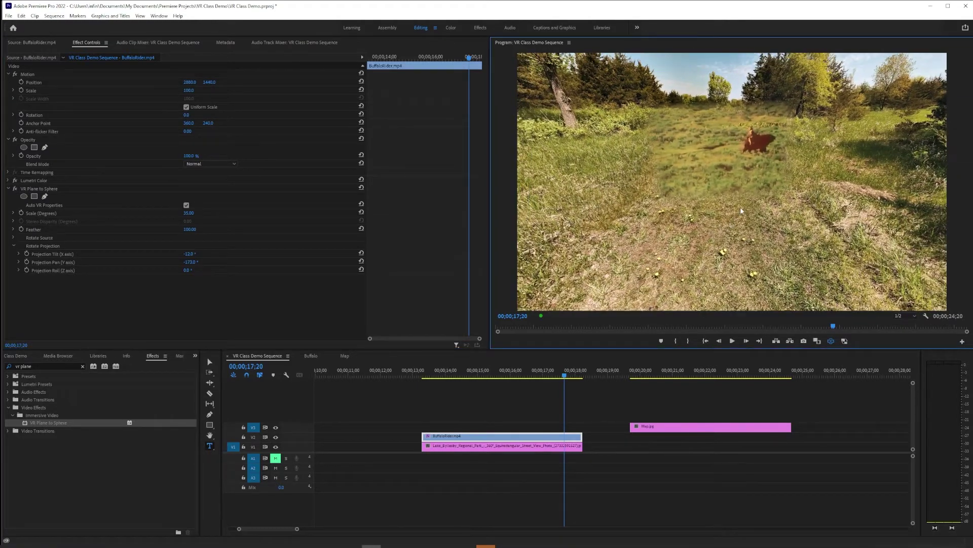
left_click(23, 197)
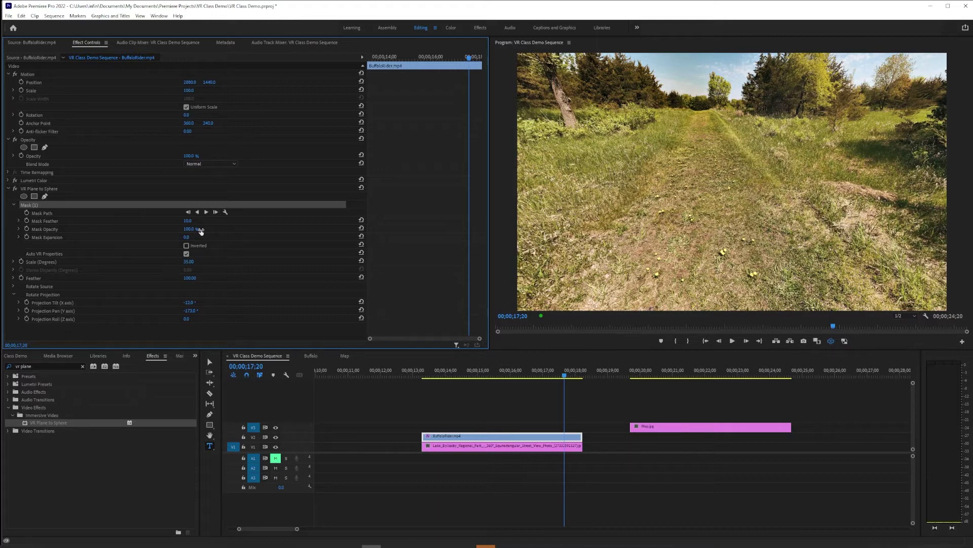
key("Delete")
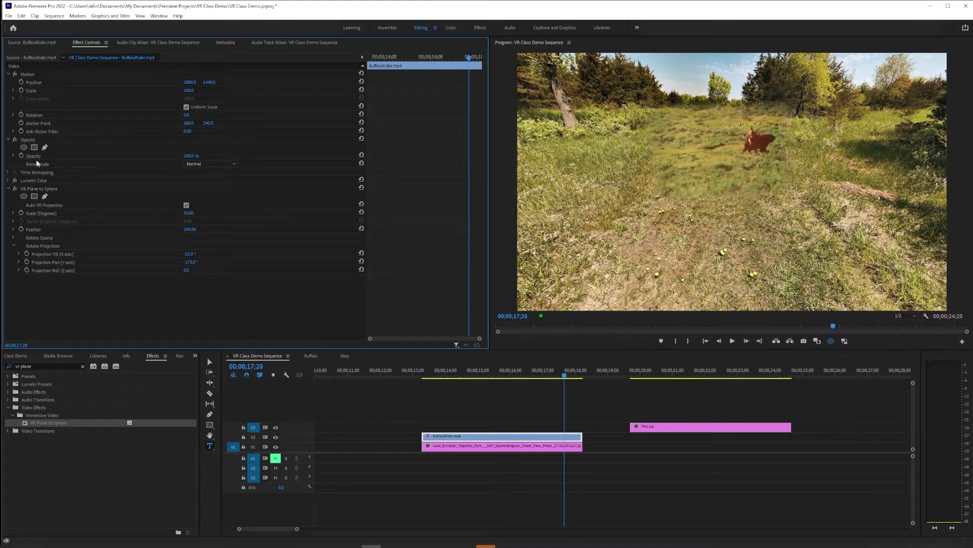
left_click(24, 148)
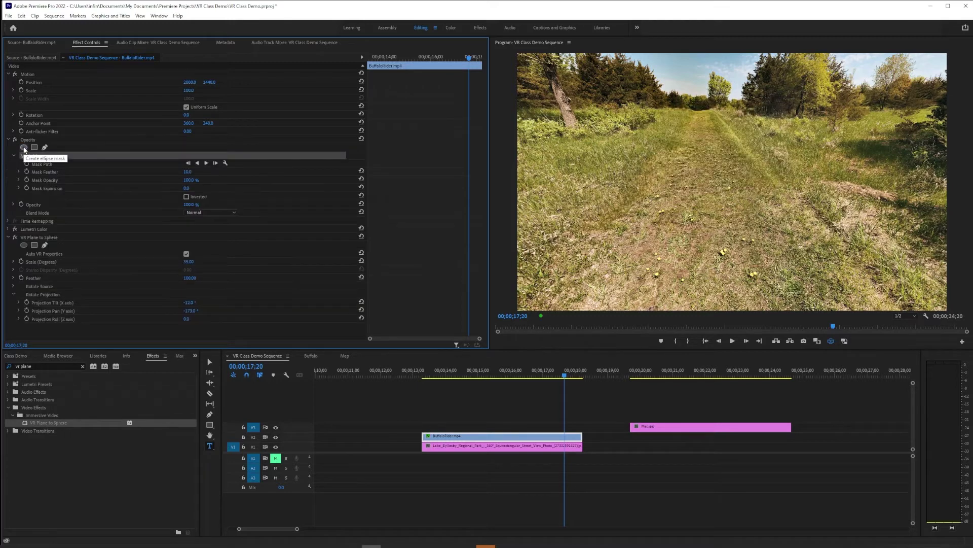
key("Delete")
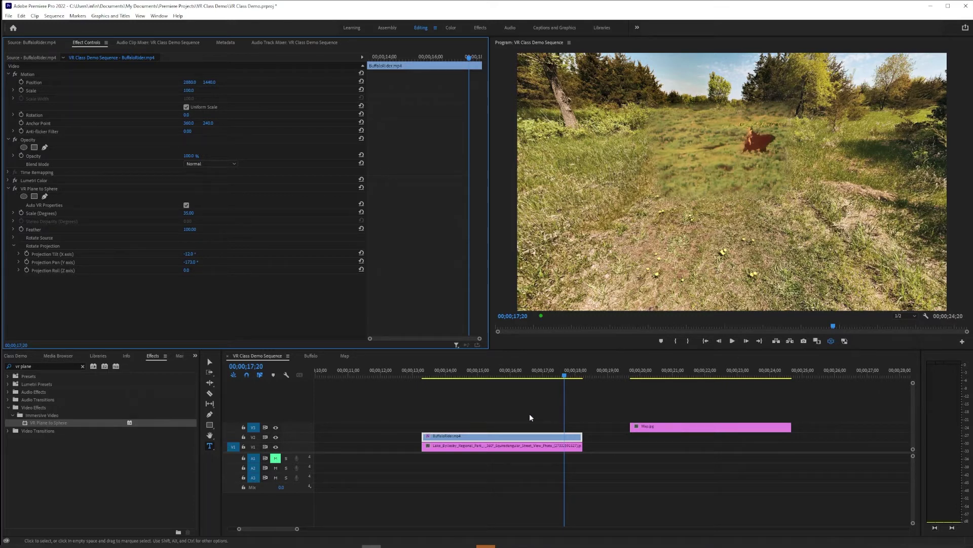
- Move the playhead to 16;08 and nest the BuffaloRider clip as a sequence named Buffalo
left_click(532, 375)
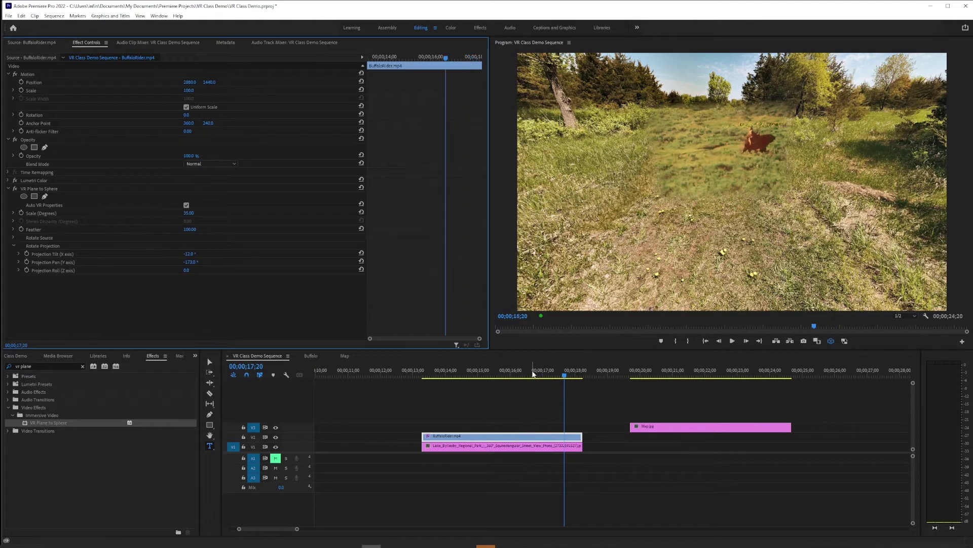
left_click_drag(532, 375, 519, 374)
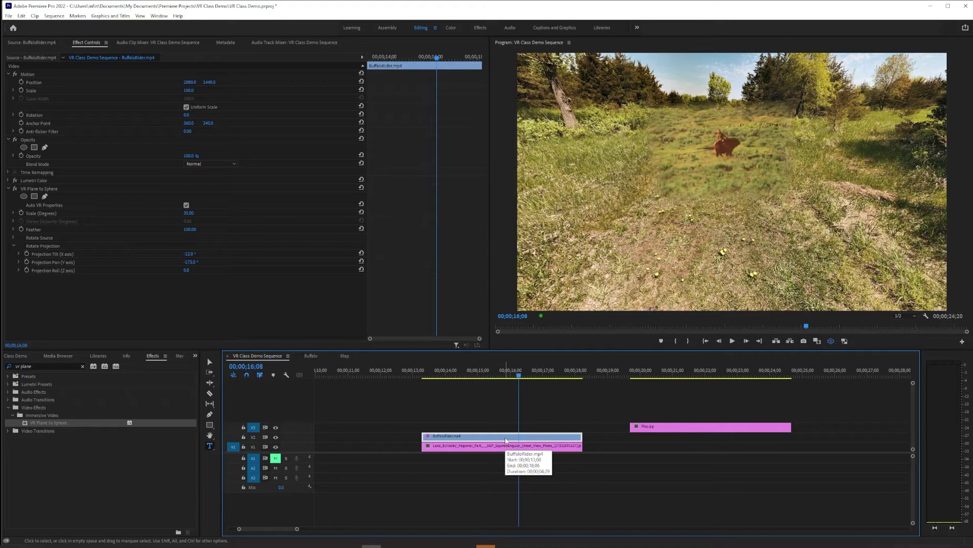
right_click(505, 440)
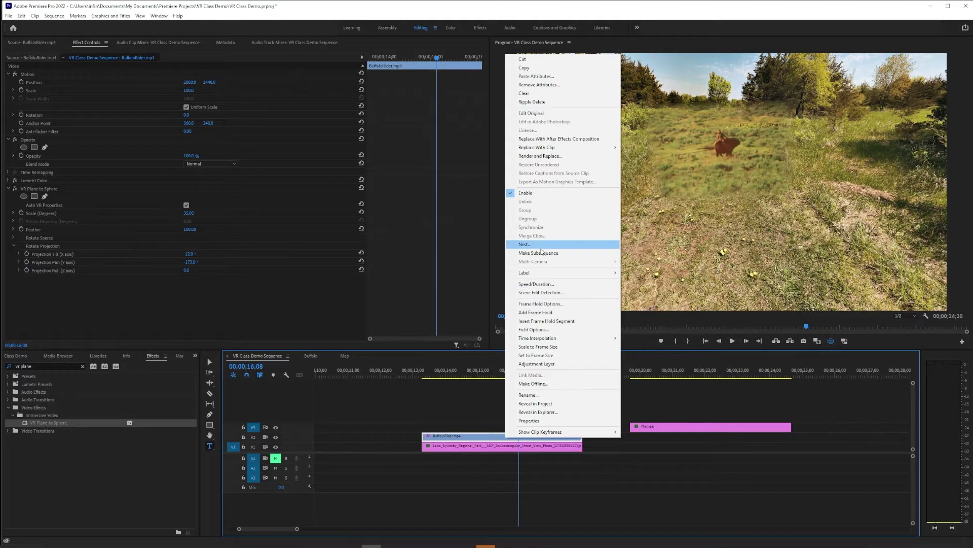
left_click(524, 244)
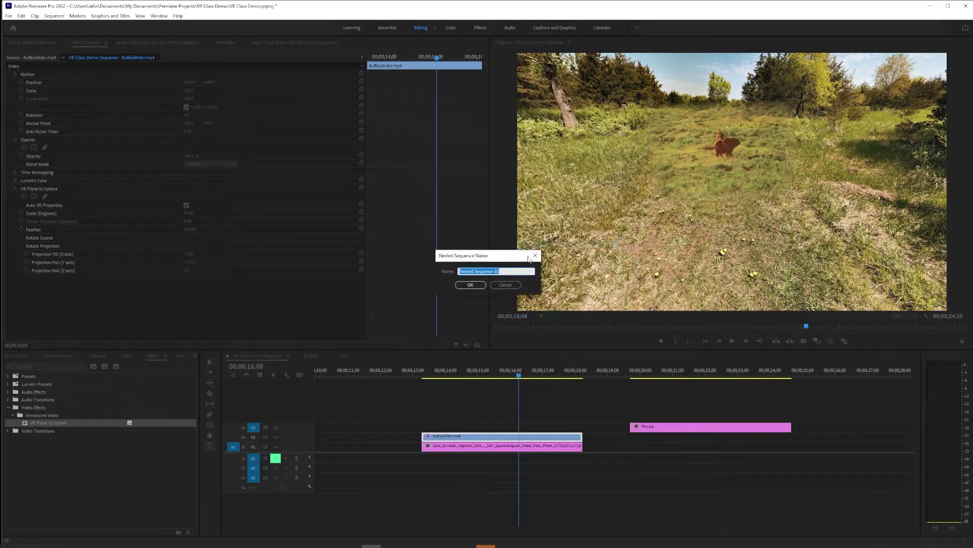
type("Buffalo")
left_click(476, 287)
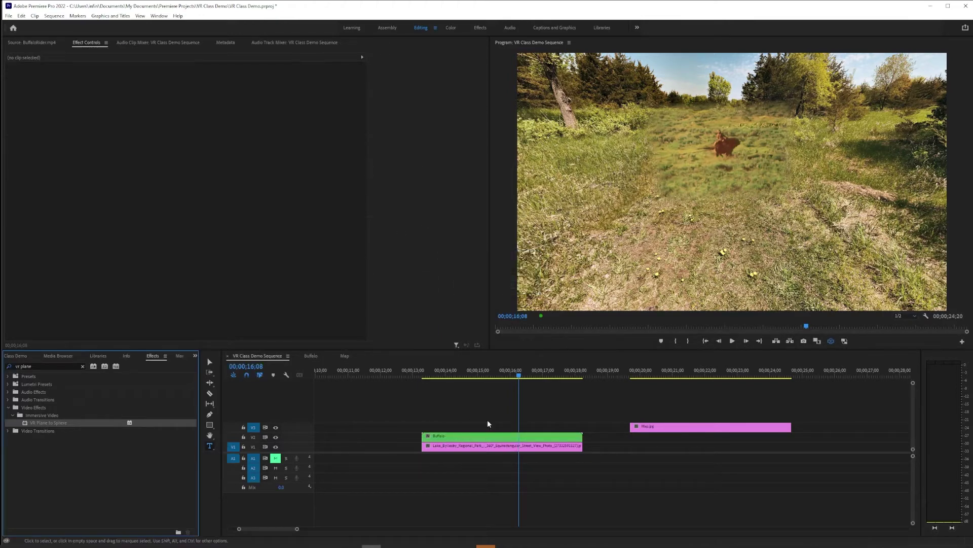
- Open the Buffalo nested sequence and move BuffaloRider.mp4 down to track V1
left_click(13, 357)
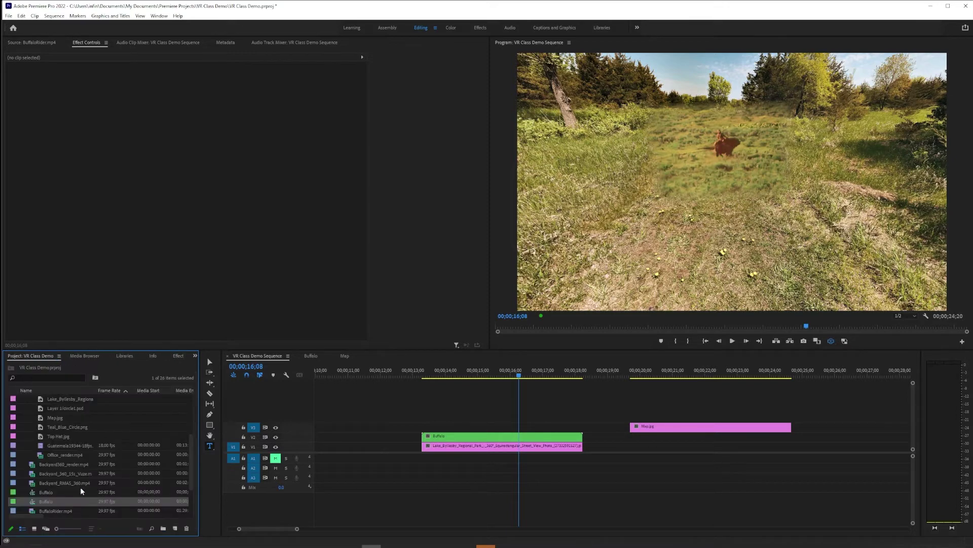
double_click(509, 440)
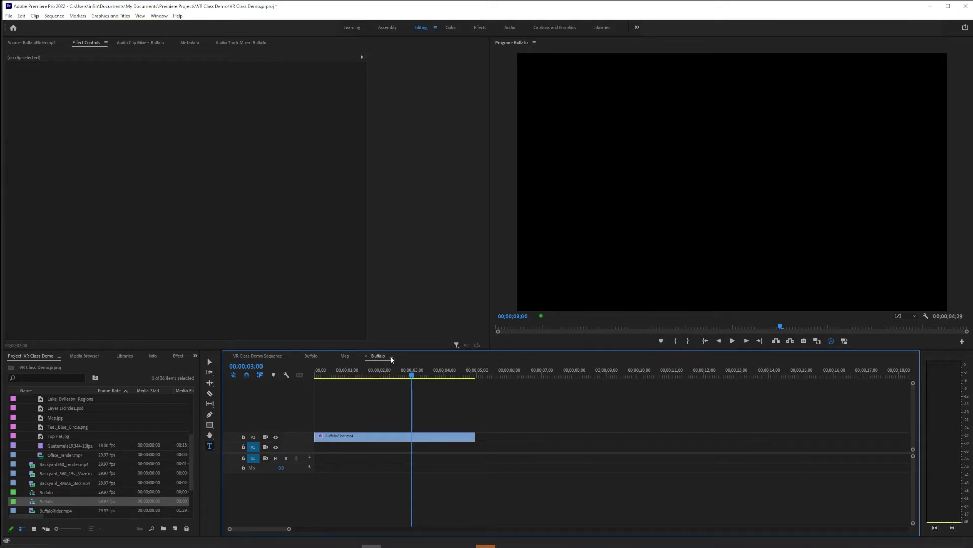
left_click(258, 355)
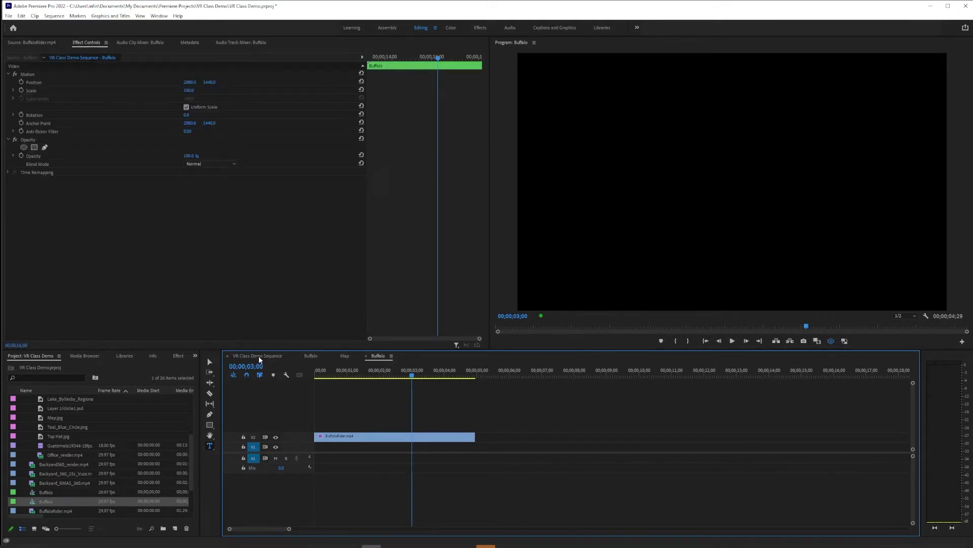
left_click(379, 355)
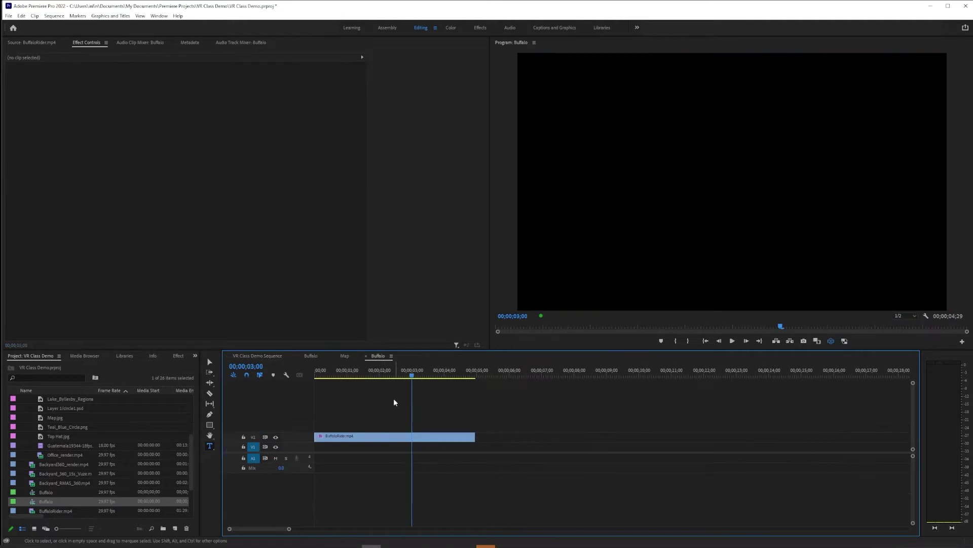
left_click_drag(355, 437, 357, 447)
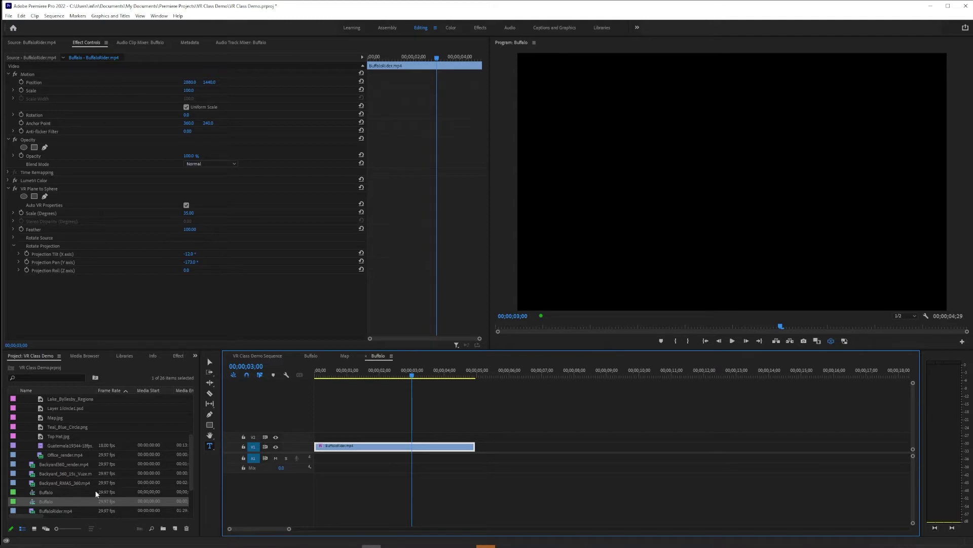
- Select BuffaloRider.mp4 in the Project panel and check its 720 x 480 video info
scroll(93, 479, "down", 3)
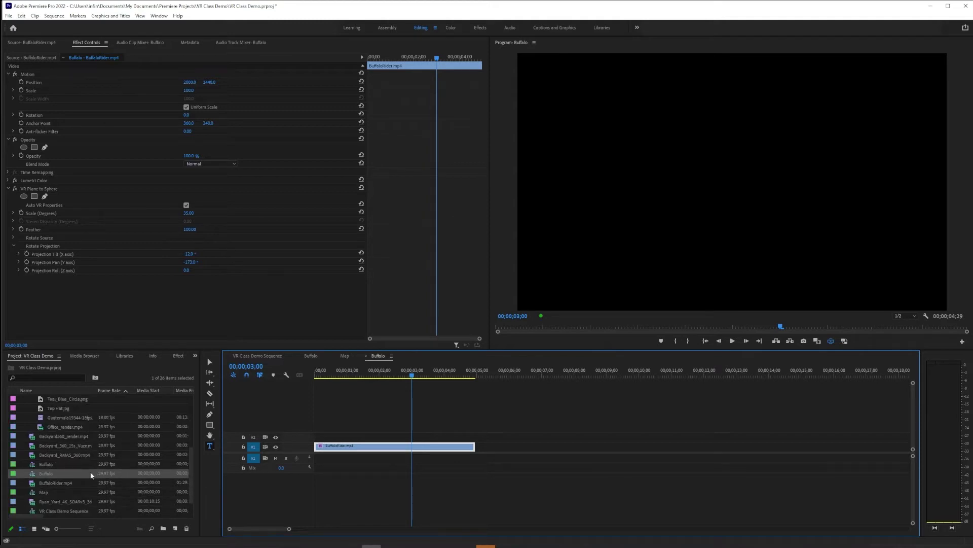
left_click(60, 480)
left_click_drag(34, 516, 106, 512)
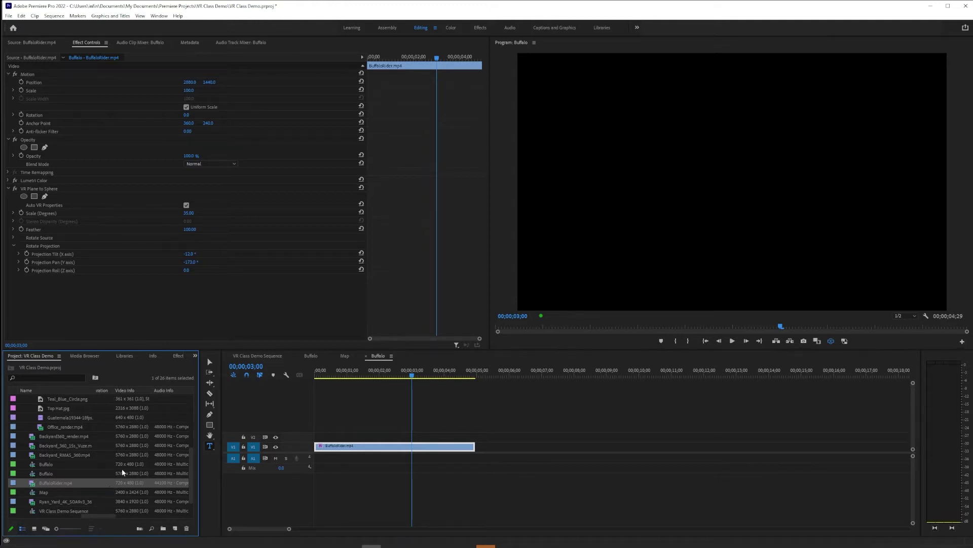
- Change Buffalo's sequence settings to a 720 x 480 frame with VR projection None, deleting previews
left_click(367, 447)
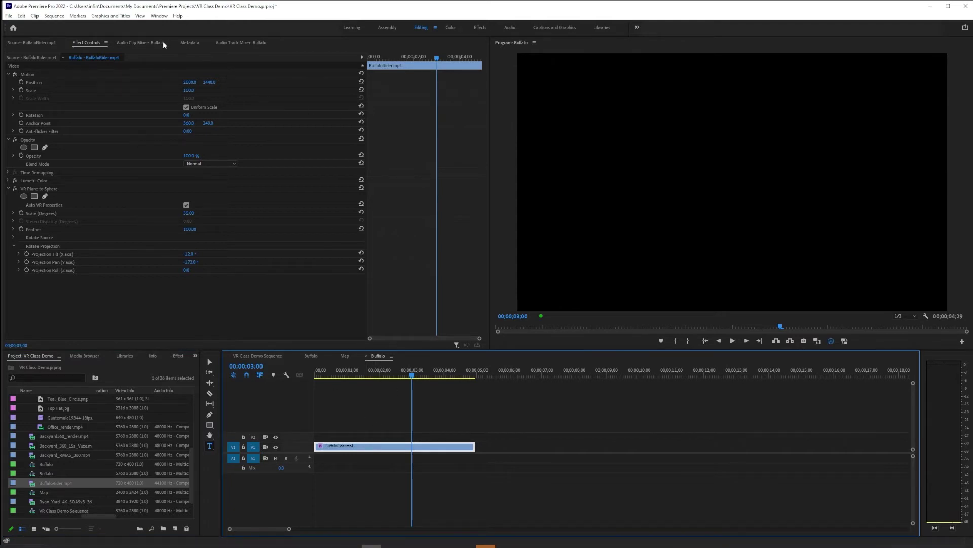
left_click(54, 16)
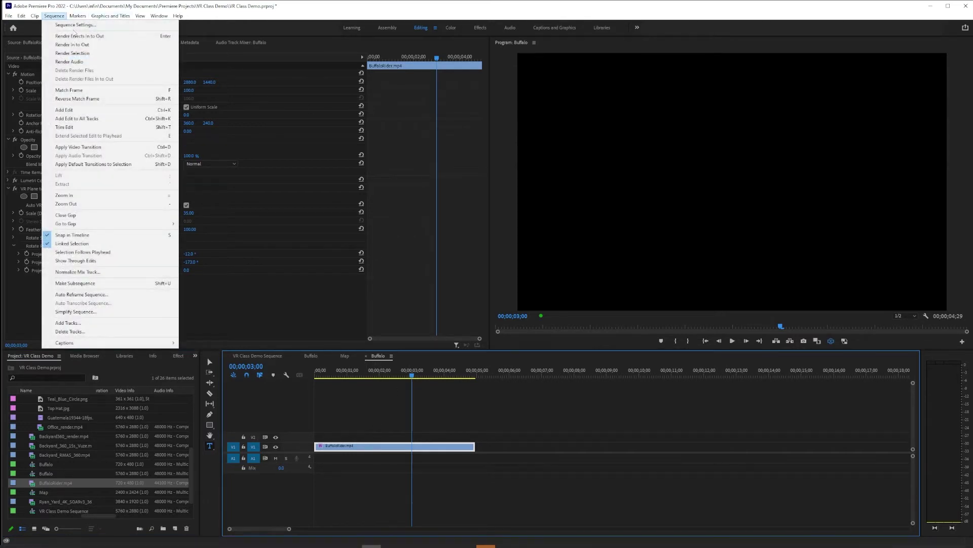
left_click(80, 27)
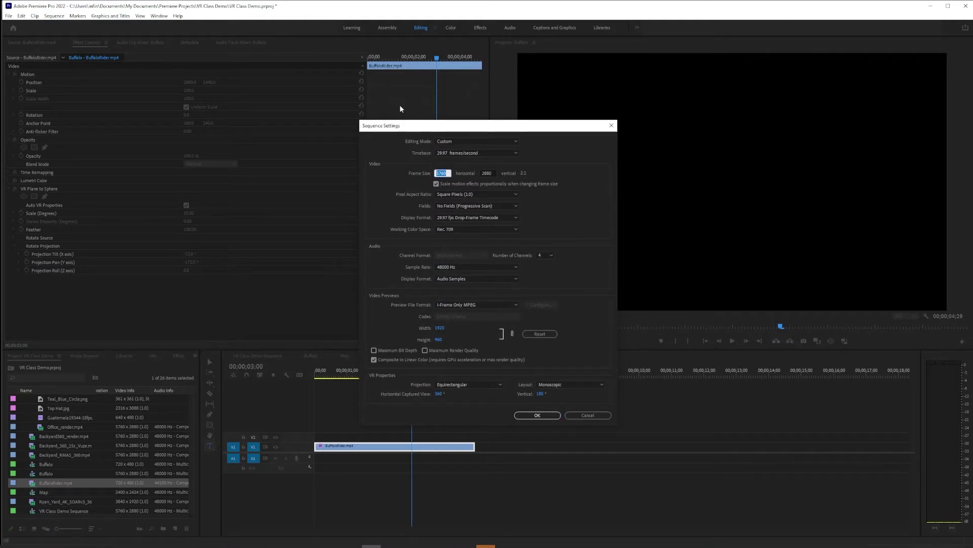
type("720")
key("Tab")
type("480")
key("Tab")
left_click(459, 384)
left_click(455, 392)
left_click(560, 415)
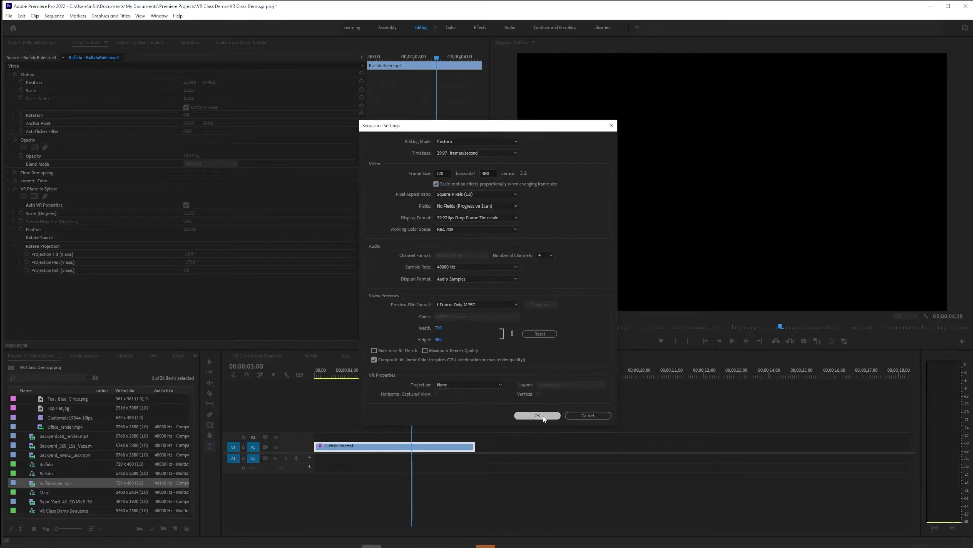
left_click(526, 288)
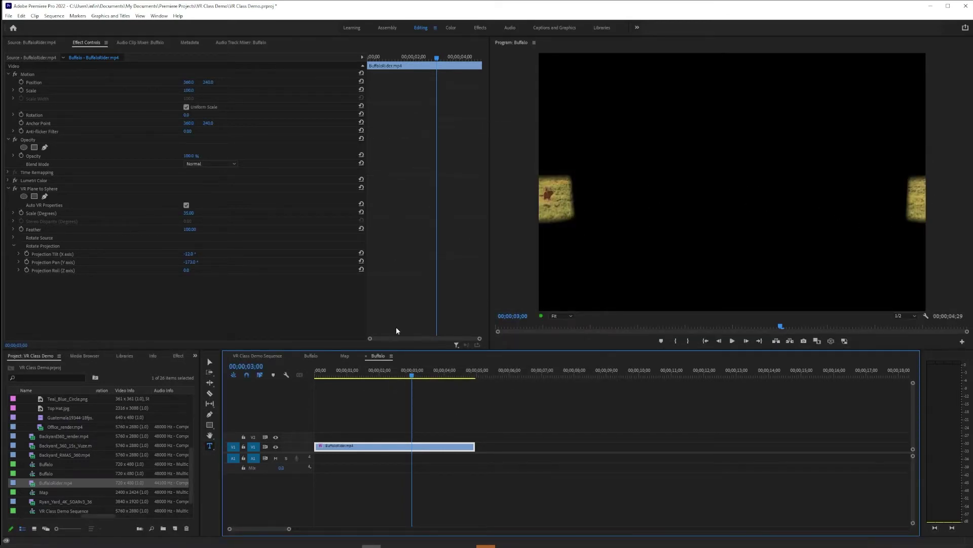
- Delete VR Plane to Sphere and add an ellipse opacity mask stretched wide around the rider
left_click(46, 185)
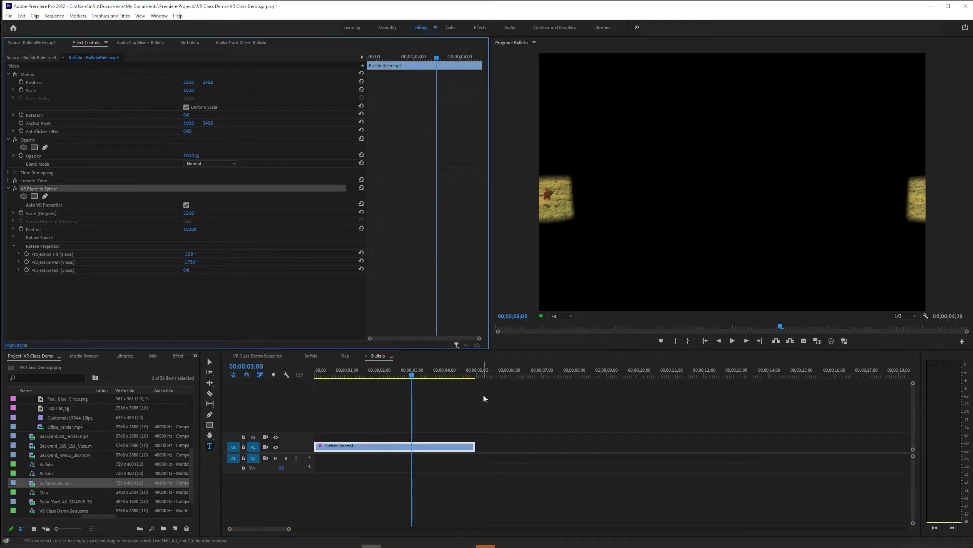
key("Delete")
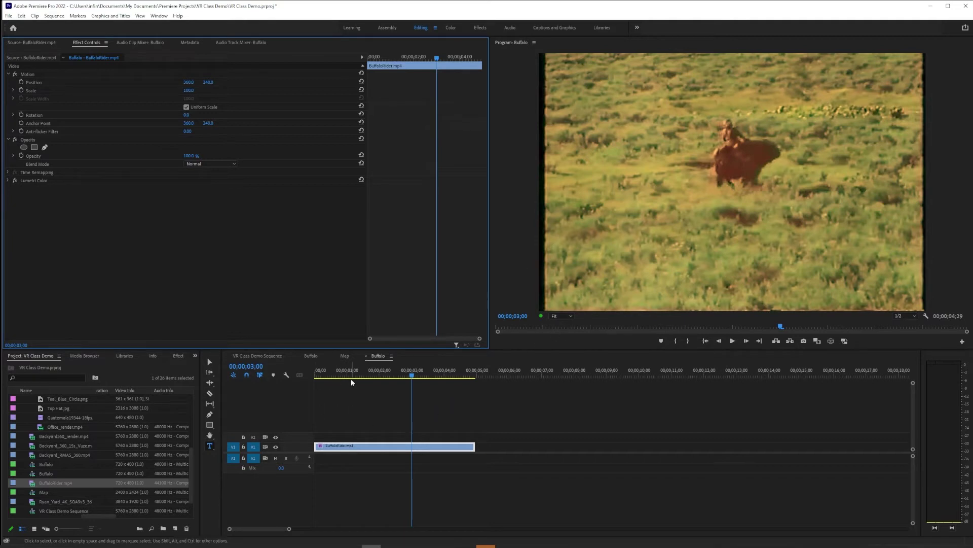
mouse_move(344, 376)
left_mouse_down()
mouse_move(353, 376)
mouse_move(337, 376)
left_mouse_up()
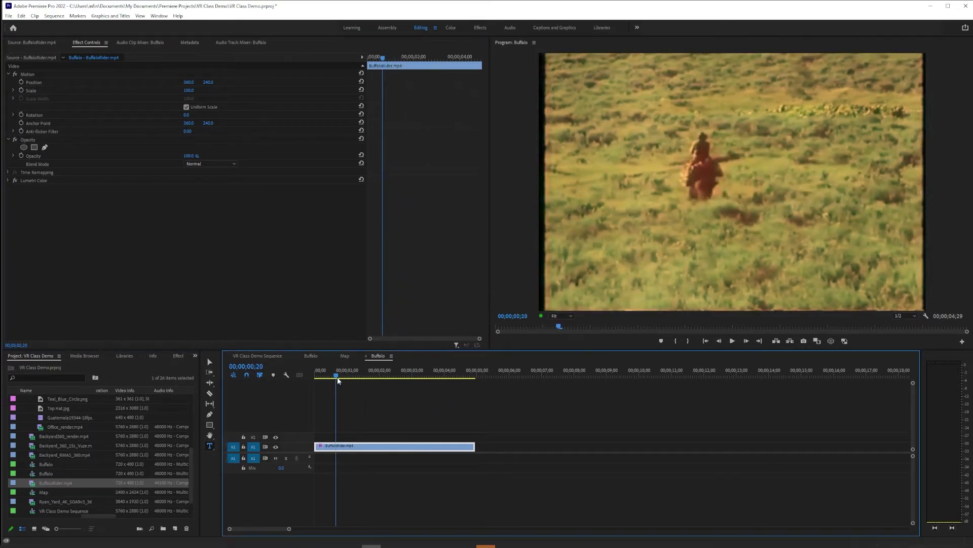
left_click(24, 147)
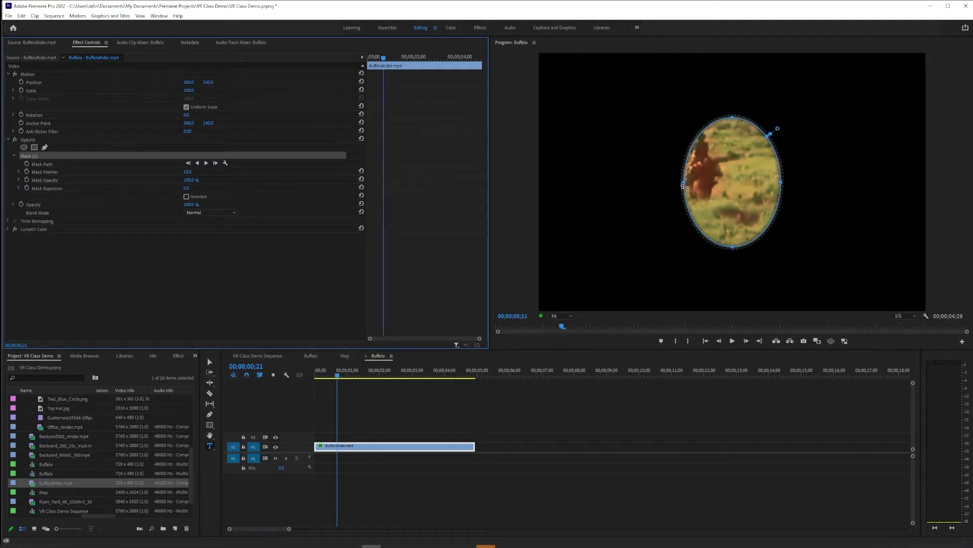
left_click_drag(684, 181, 573, 181)
left_click_drag(781, 186, 880, 182)
left_click_drag(728, 119, 726, 79)
left_click_drag(728, 250, 732, 274)
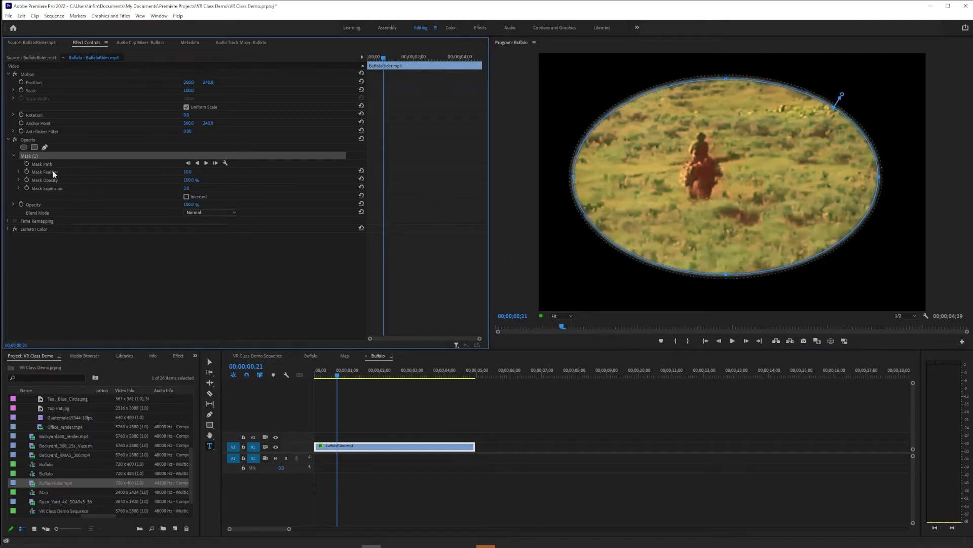
- Raise the mask feather to about 75 and give it a slight negative expansion
left_click(187, 173)
type("67")
key("Return")
mouse_move(188, 172)
left_mouse_down()
mouse_move(283, 172)
mouse_move(193, 172)
left_mouse_up()
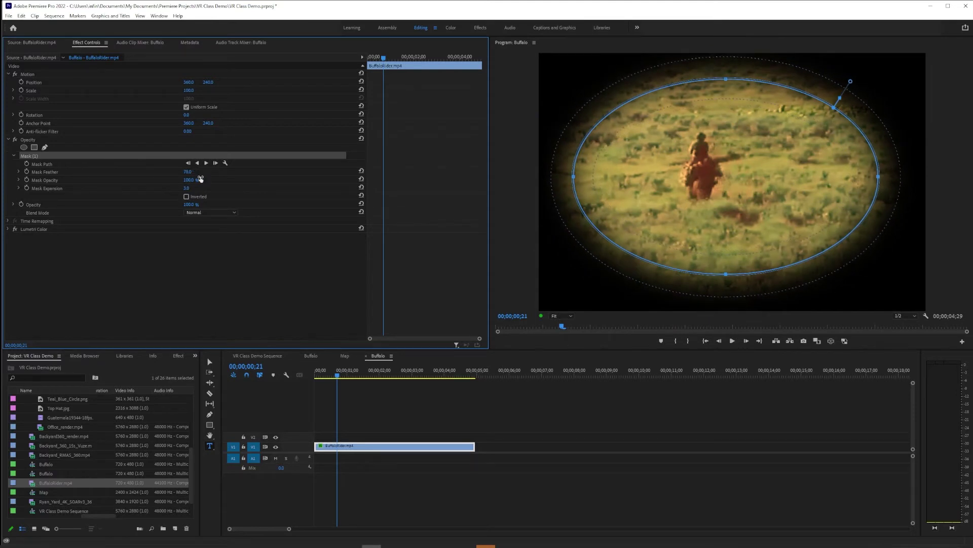
mouse_move(187, 188)
left_mouse_down()
mouse_move(178, 187)
mouse_move(195, 188)
left_mouse_up()
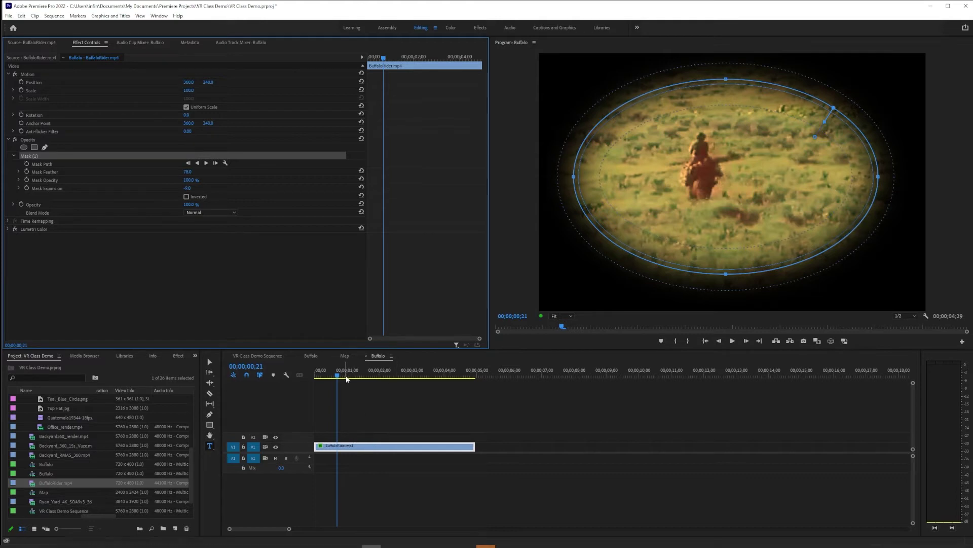
- In the VR Class Demo Sequence, with VR view on, apply VR Plane to Sphere to the Buffalo clip
left_click(260, 355)
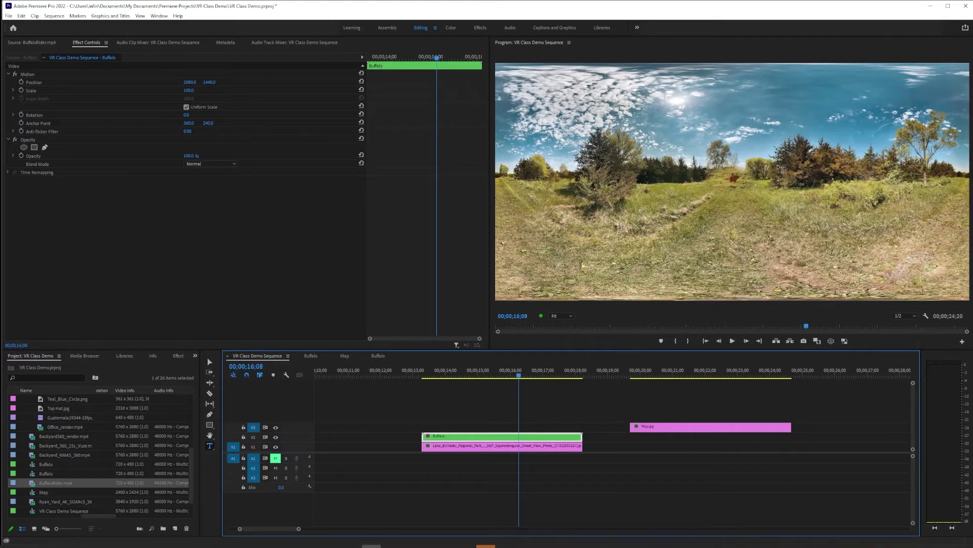
left_click(831, 342)
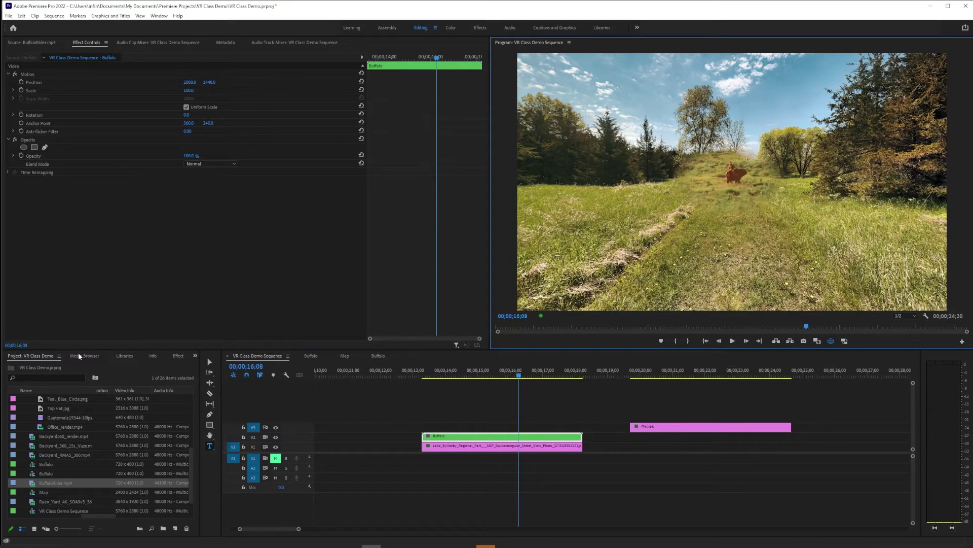
left_click(170, 356)
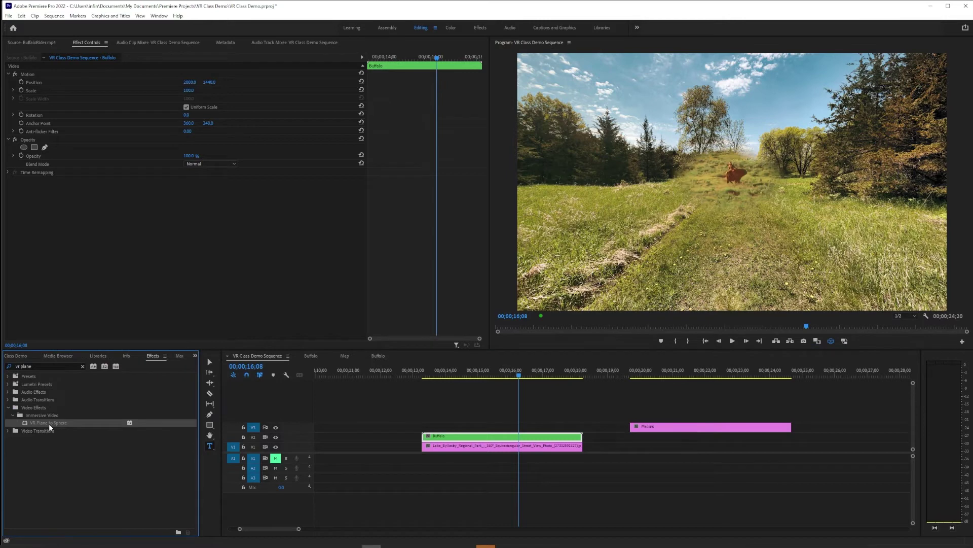
left_click_drag(48, 424, 466, 436)
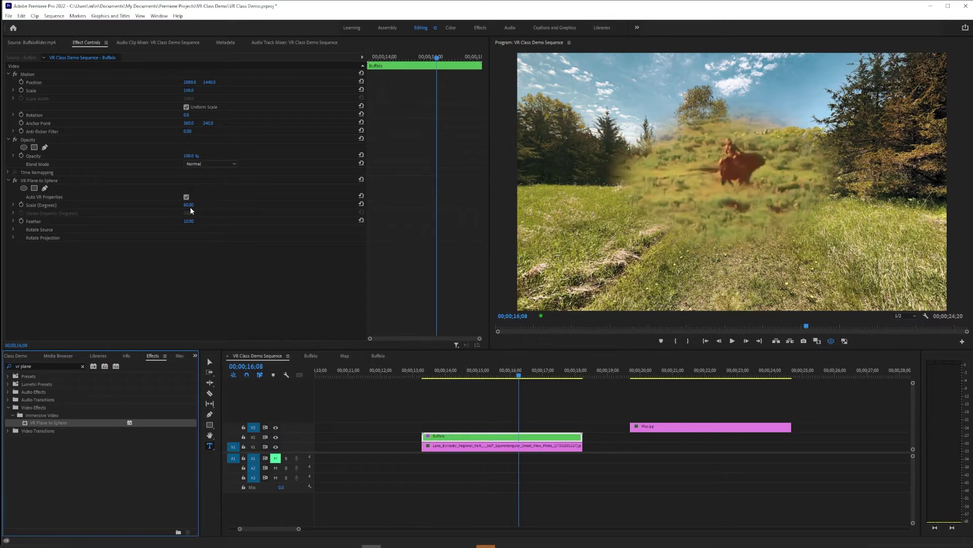
- Reduce the buffalo plane's scale and set its Projection Tilt to 12°
mouse_move(190, 207)
left_mouse_down()
mouse_move(215, 207)
mouse_move(179, 207)
left_mouse_up()
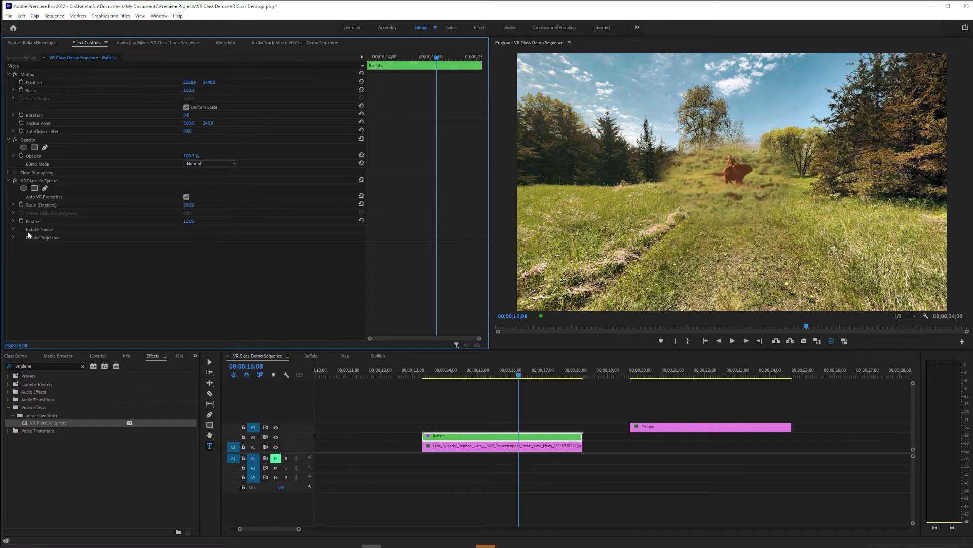
left_click(14, 238)
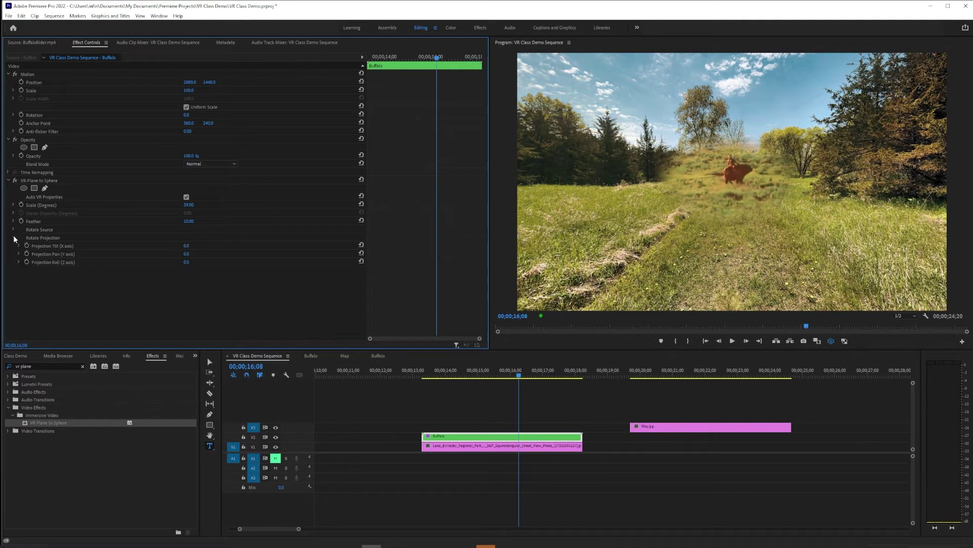
left_click(187, 245)
type("16")
key("Return")
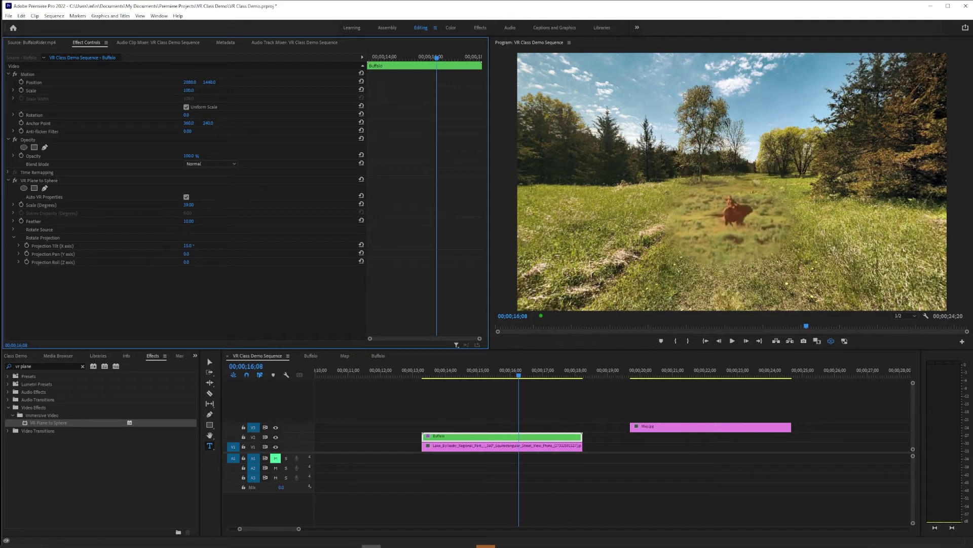
left_click_drag(186, 245, 177, 245)
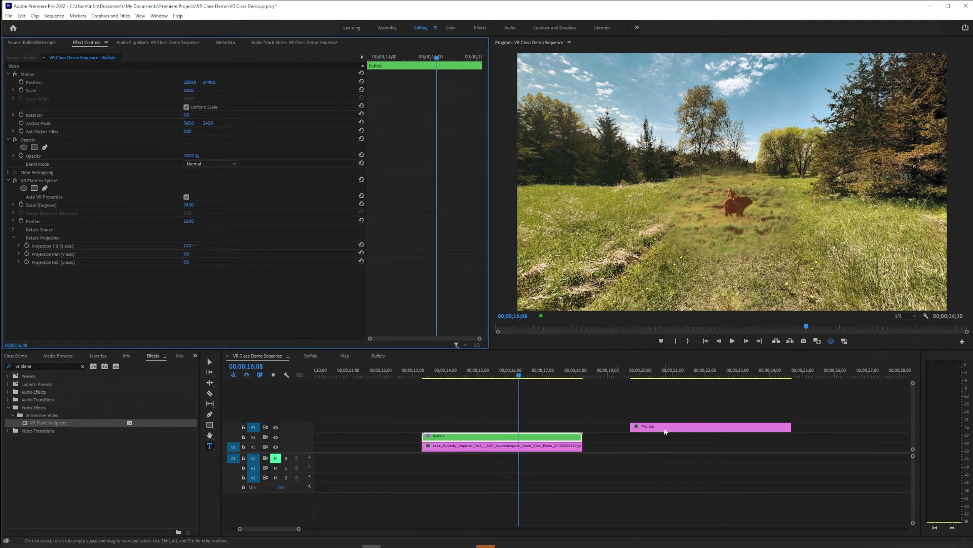
- Move Map.jpg earlier above Buffalo and apply VR Plane to Sphere to it in the flat view
left_click_drag(687, 433, 474, 432)
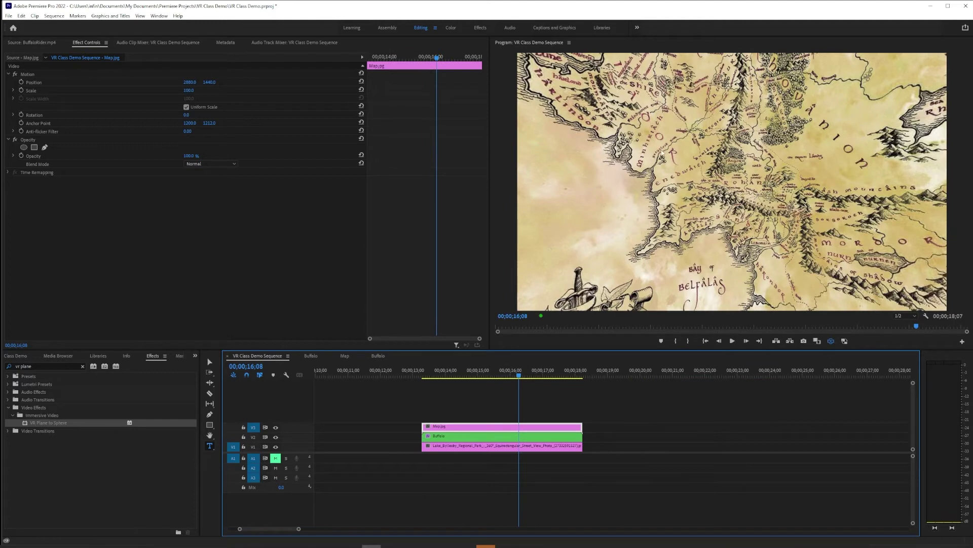
left_click(830, 342)
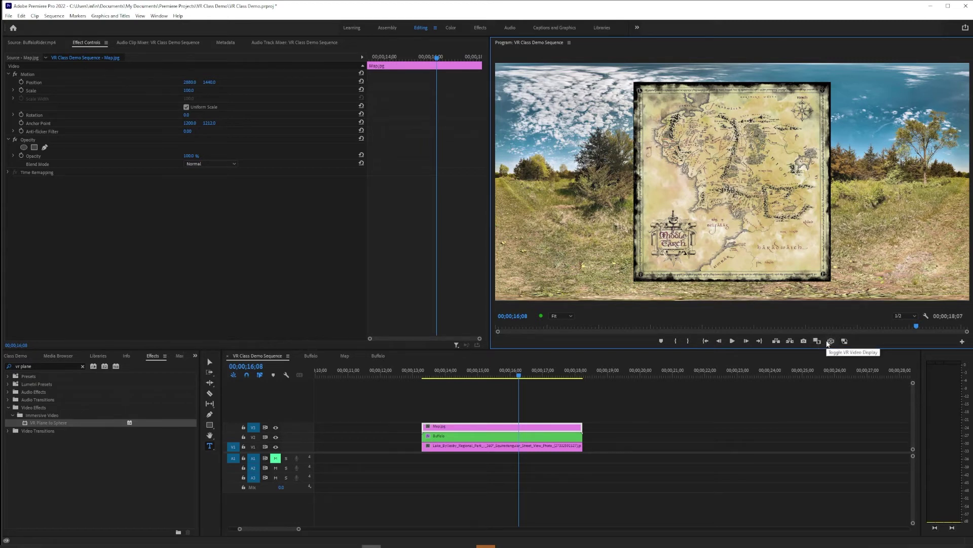
left_click_drag(38, 425, 468, 427)
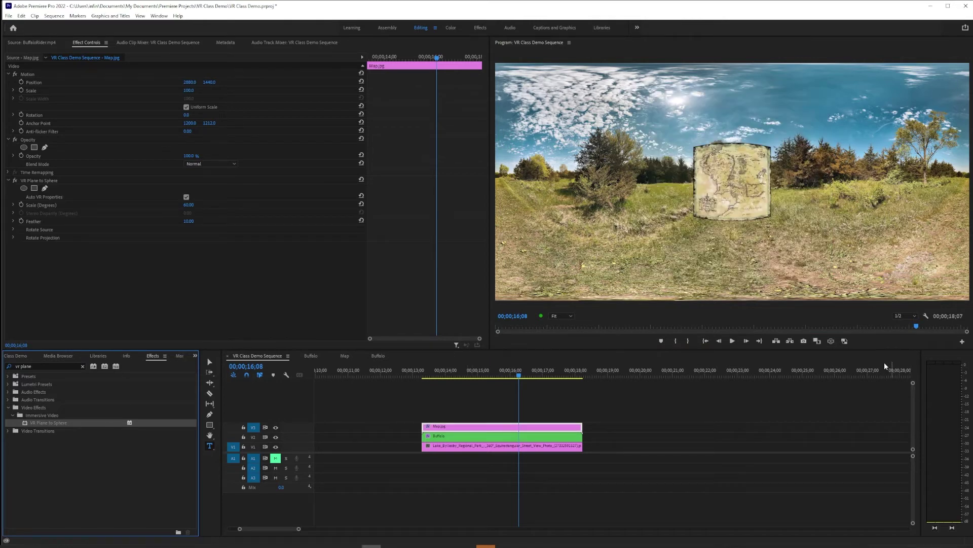
- In VR view, try a feather of 100 on the map, undo it, and select the effect
left_click(831, 341)
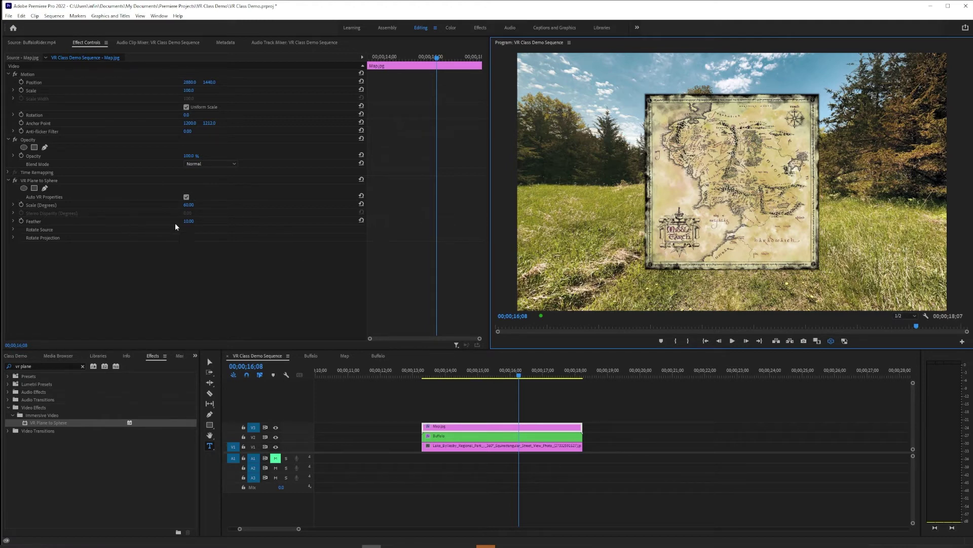
left_click_drag(186, 222, 237, 222)
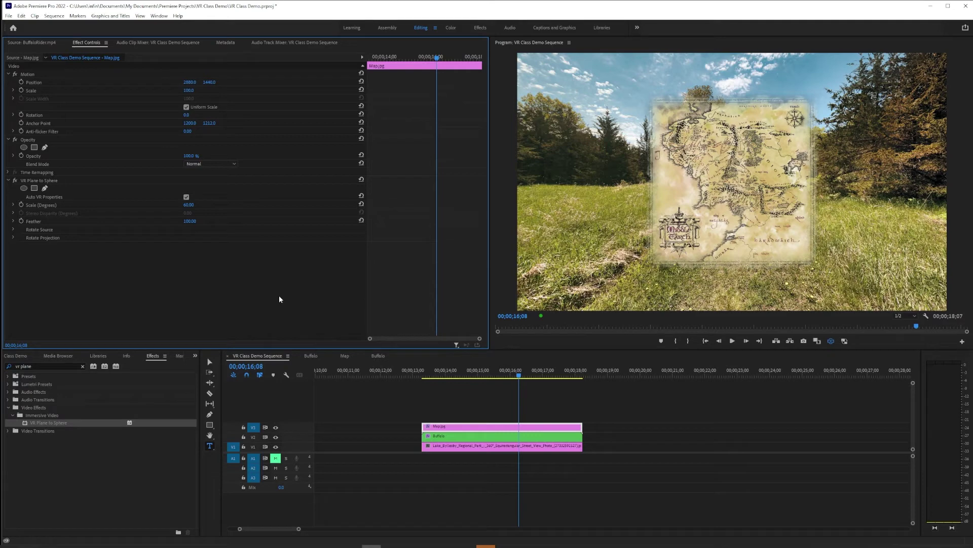
key("ctrl+z")
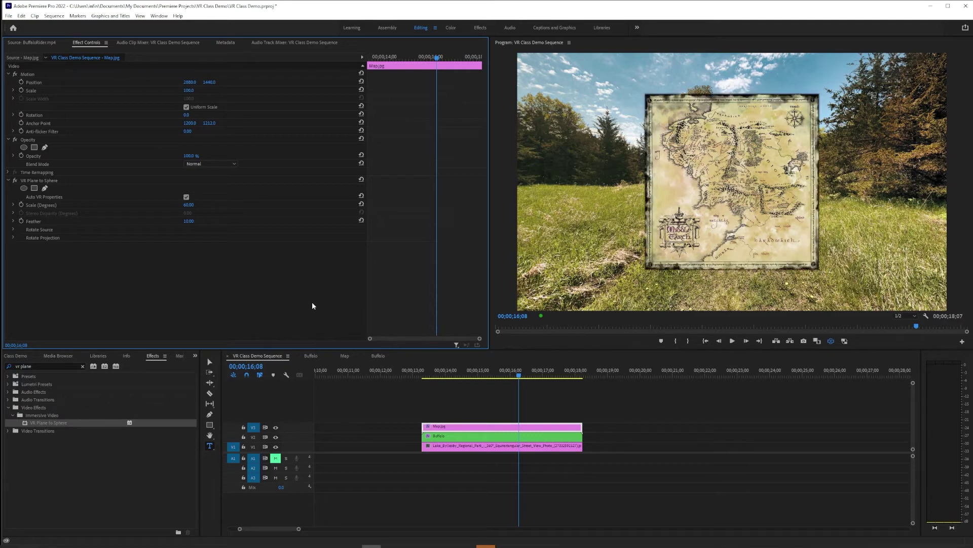
left_click(54, 180)
- Remove VR Plane to Sphere from the map and nest the clip into a sequence named Map
key("Delete")
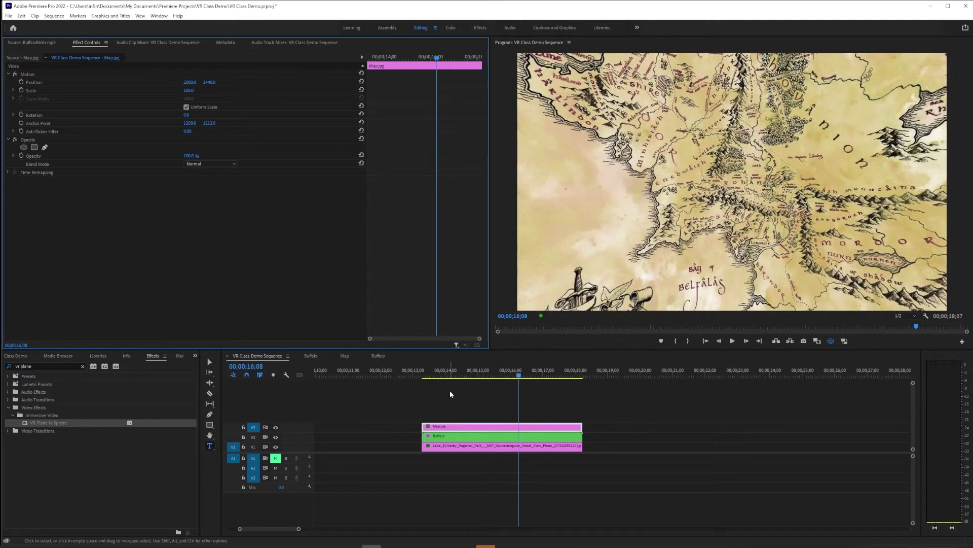
right_click(477, 427)
left_click(498, 234)
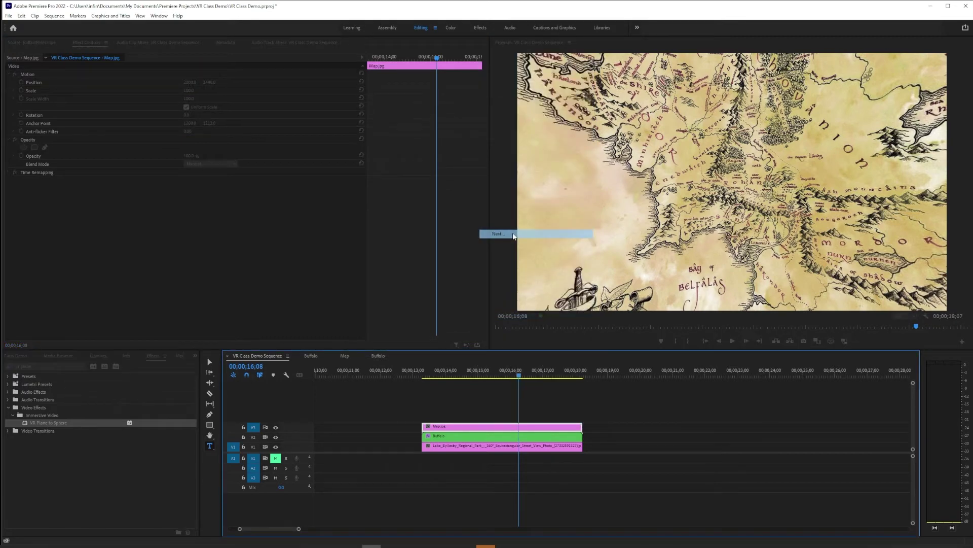
type("Map")
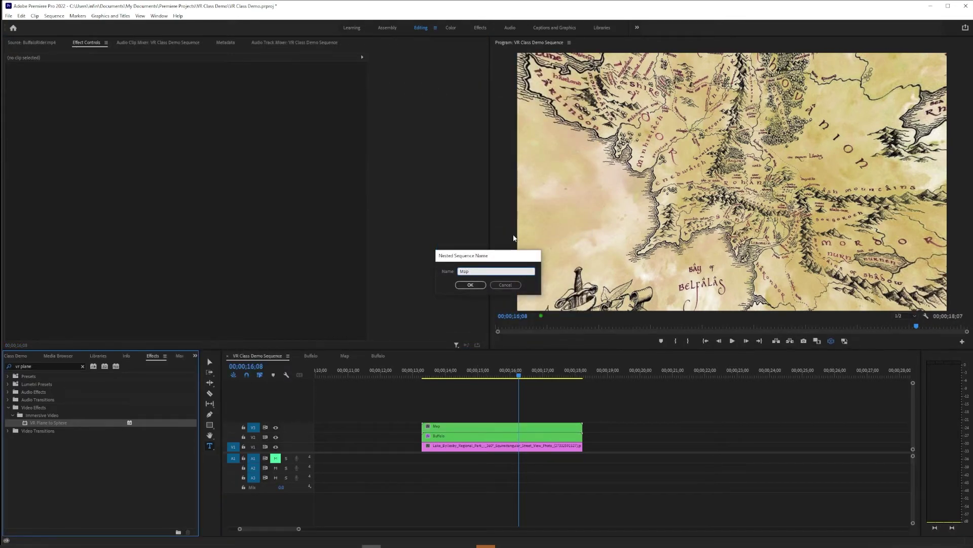
key("Return")
- Check Map.jpg's dimensions in the project media list
left_click(365, 431)
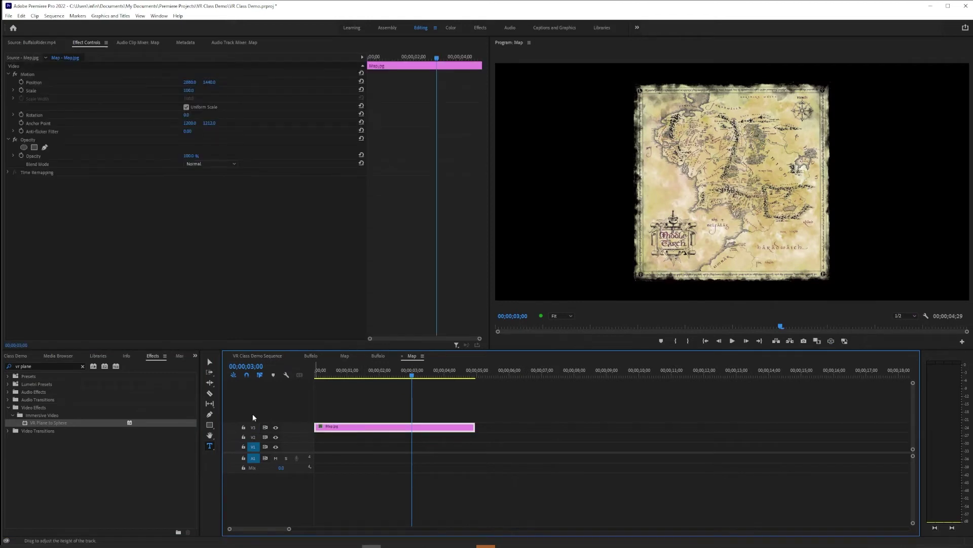
left_click(14, 357)
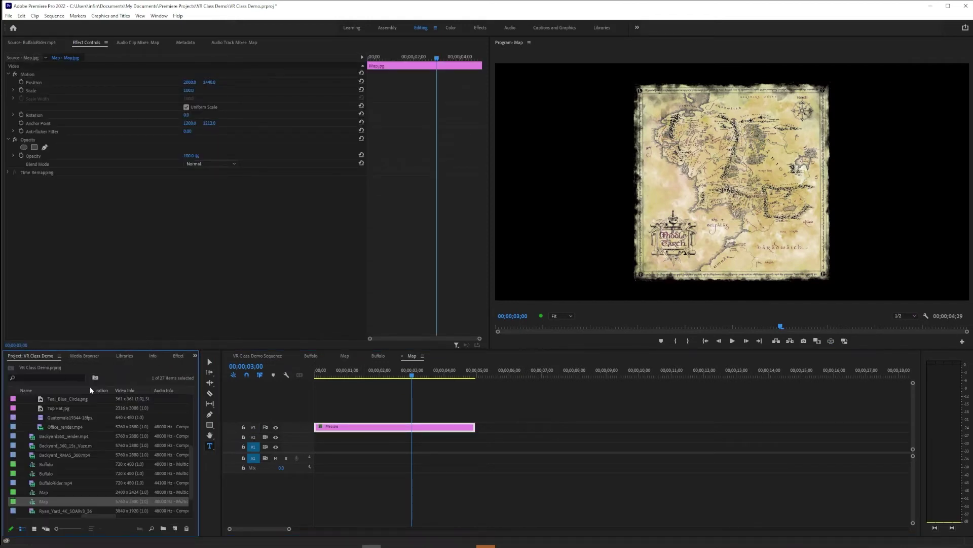
scroll(69, 478, "down", 1)
scroll(66, 466, "up", 2)
left_click(60, 408)
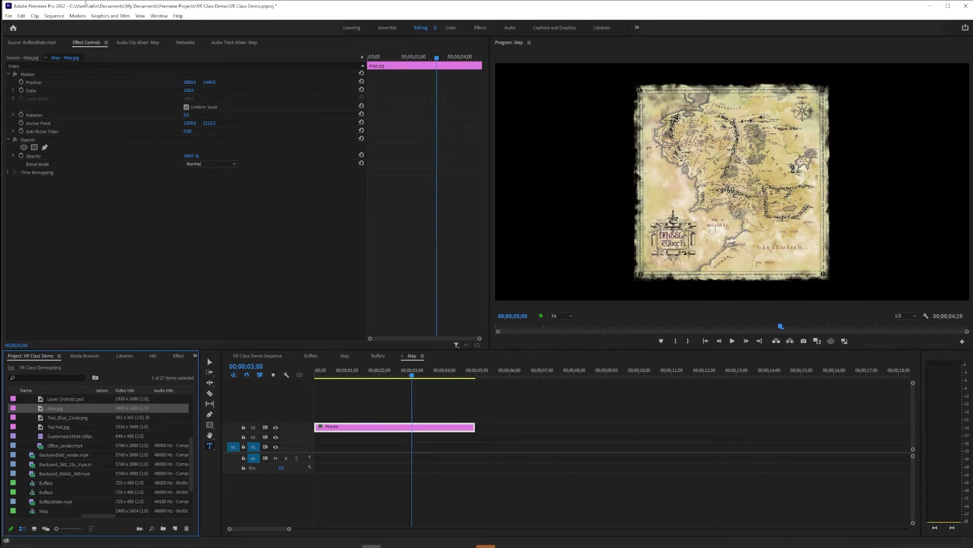
- Set the Map sequence frame to 2400×2424 with VR projection None, discarding its previews
left_click(52, 17)
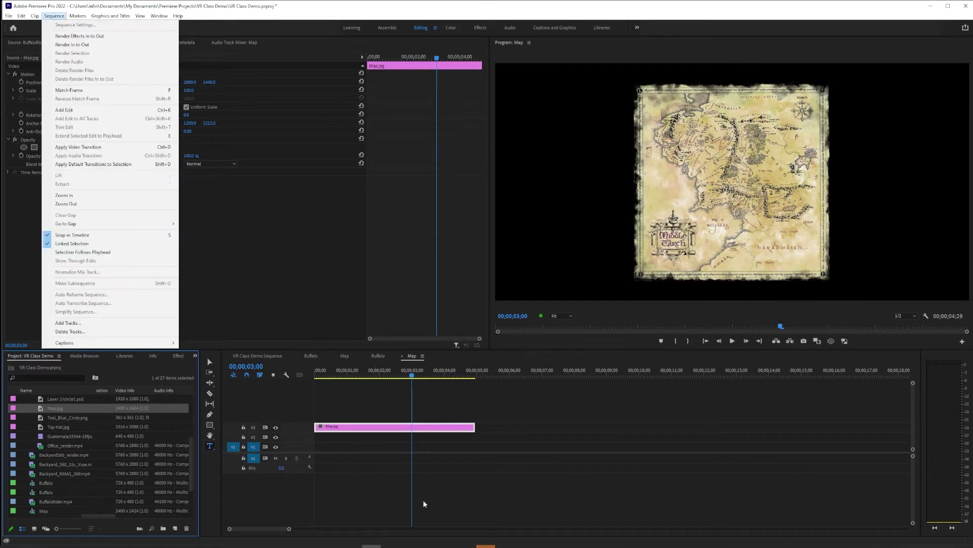
left_click(426, 503)
left_click(54, 16)
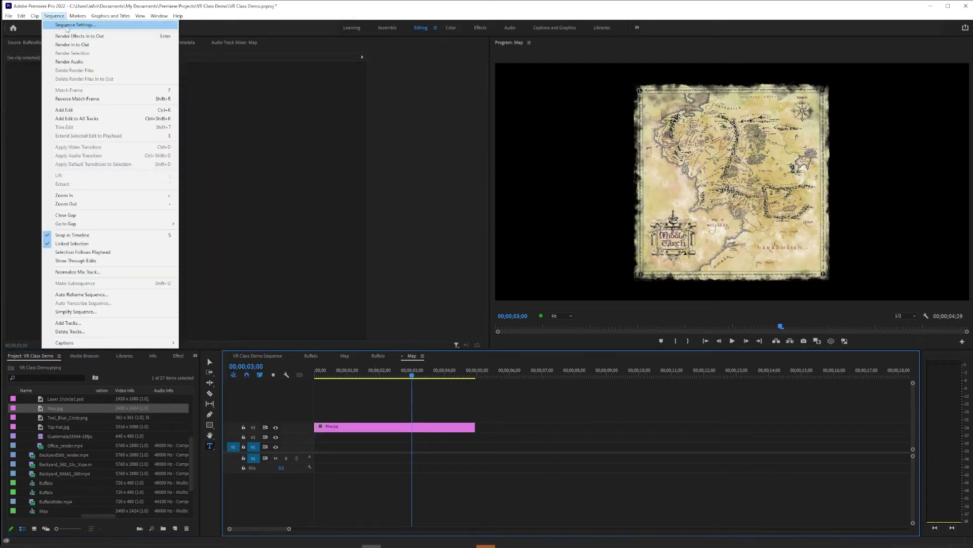
left_click(67, 29)
double_click(444, 173)
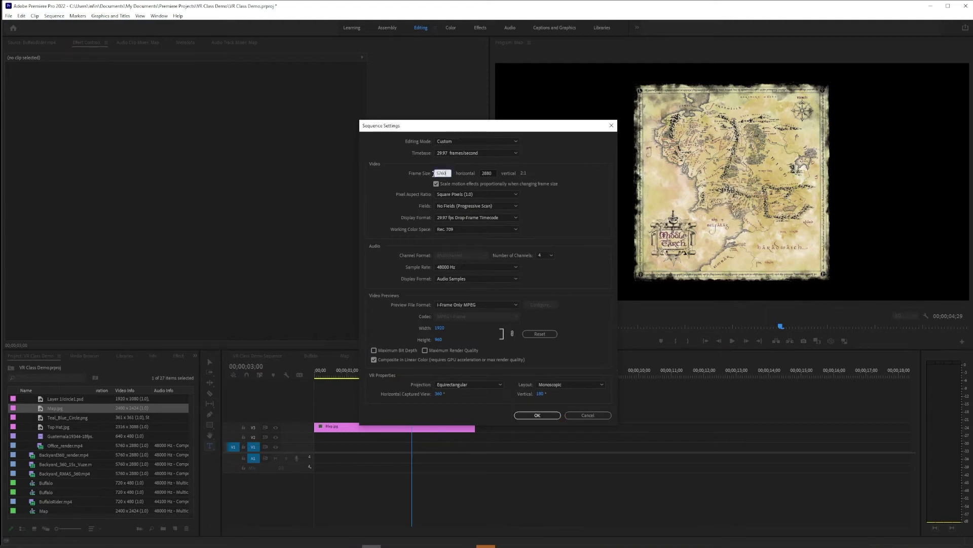
type("2400")
key("Tab")
type("24")
left_click(464, 384)
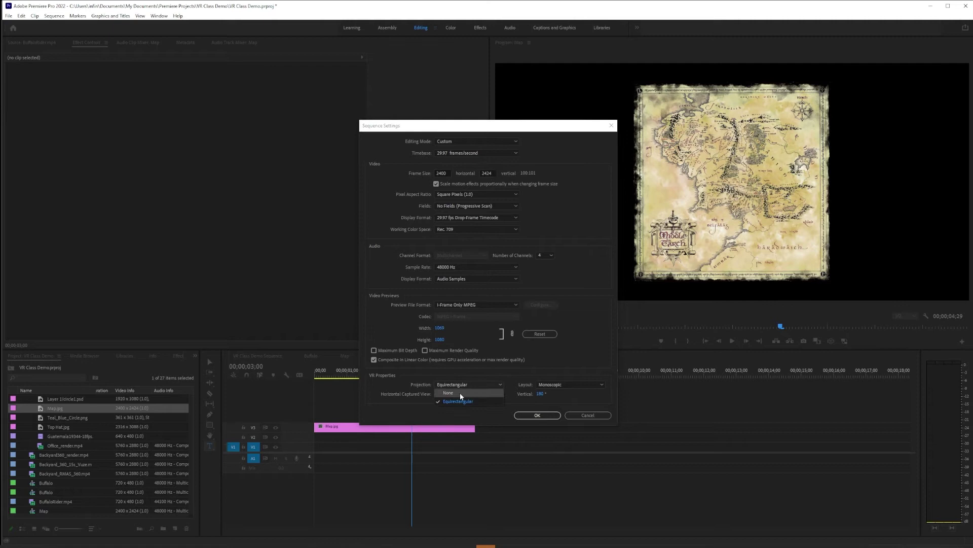
left_click(460, 394)
left_click(555, 416)
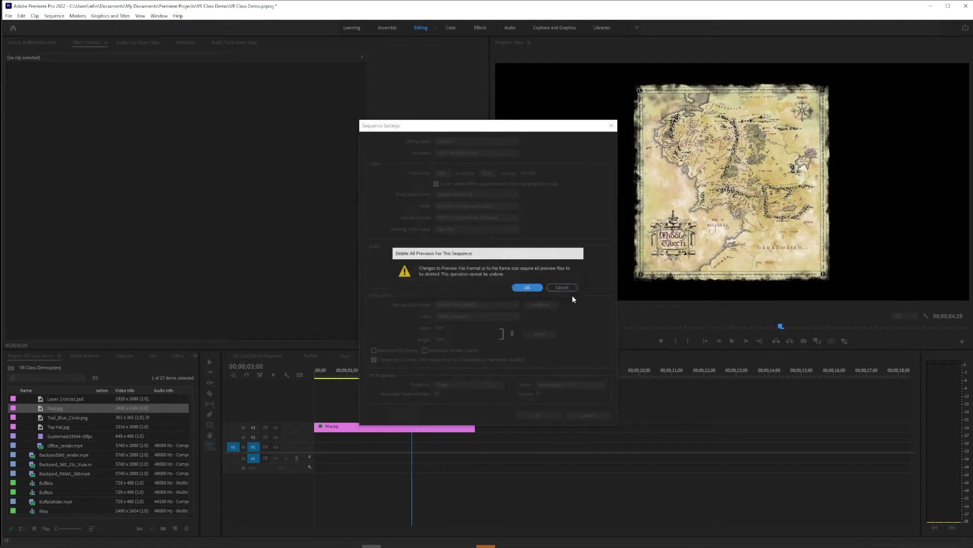
left_click(531, 289)
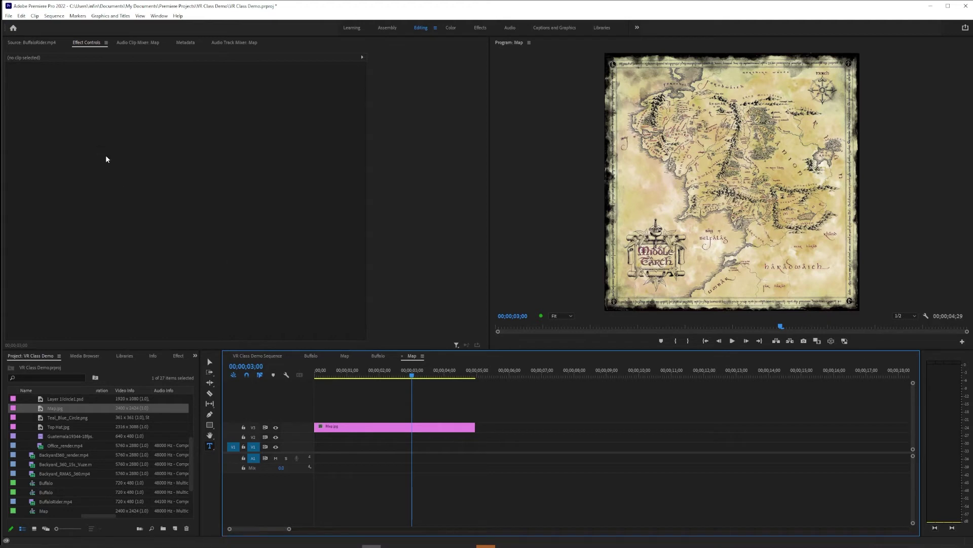
- Start a free-draw bezier mask on Map.jpg, trace points down the west coast, then undo them
left_click(357, 430)
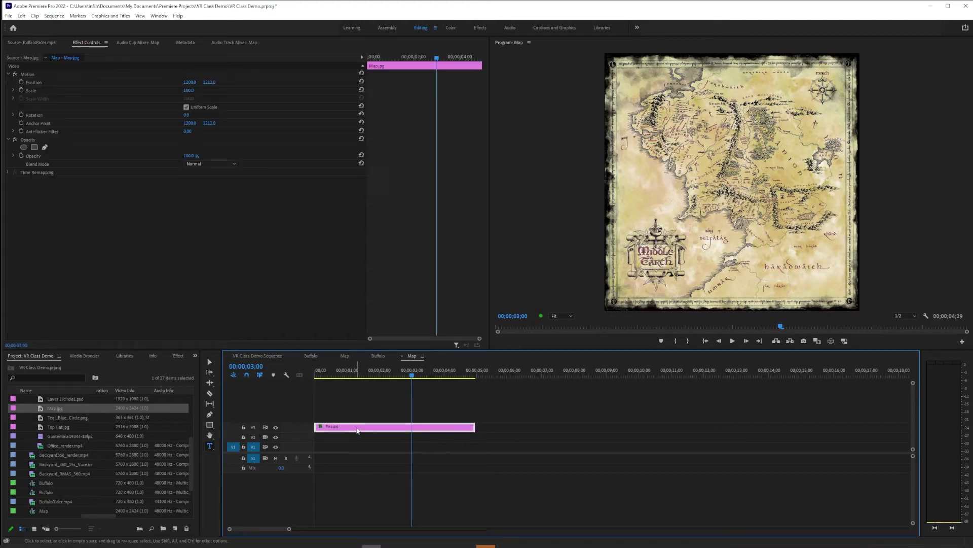
left_click(45, 148)
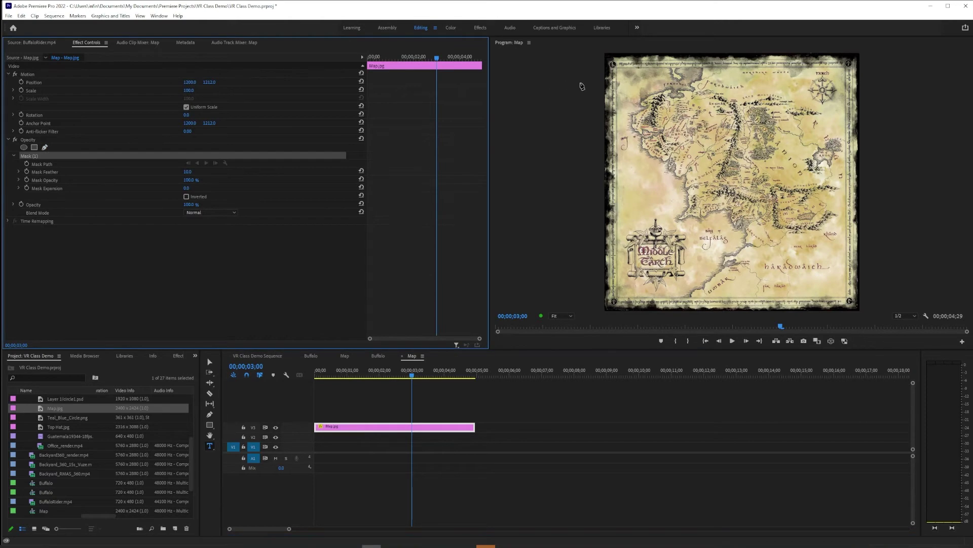
left_click(698, 71)
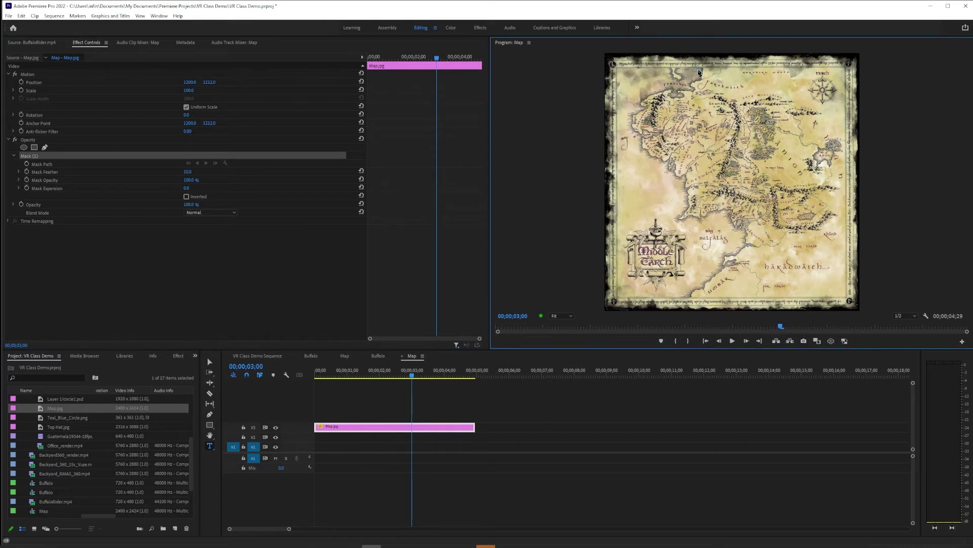
left_click(649, 92)
left_click(623, 108)
left_click(622, 127)
left_click(640, 159)
left_click(672, 195)
left_click(662, 207)
left_click(672, 225)
left_click(706, 232)
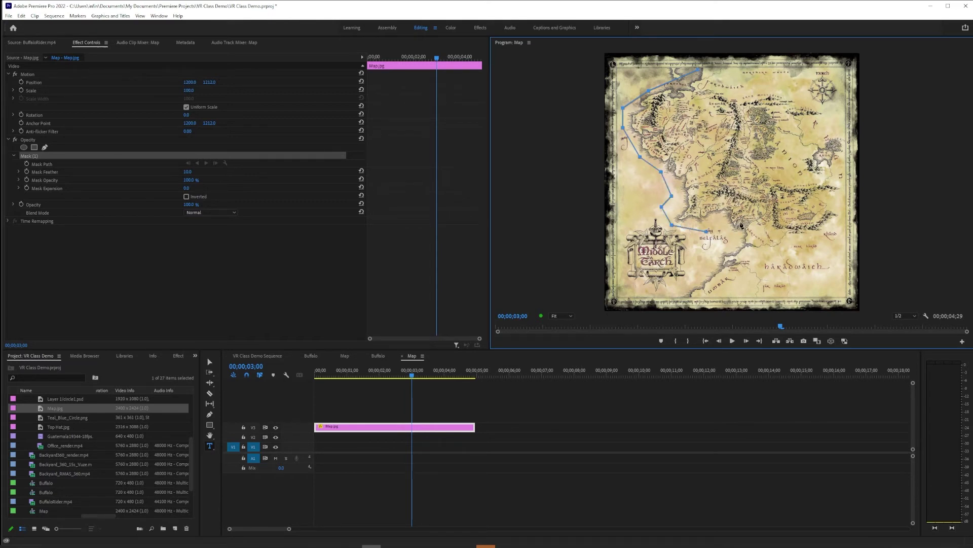
key("ctrl+z")
key("ctrl+z")
key("ctrl+z")
key("ctrl+z")
key("ctrl+z")
key("ctrl+z")
key("ctrl+z")
key("ctrl+z")
key("ctrl+z")
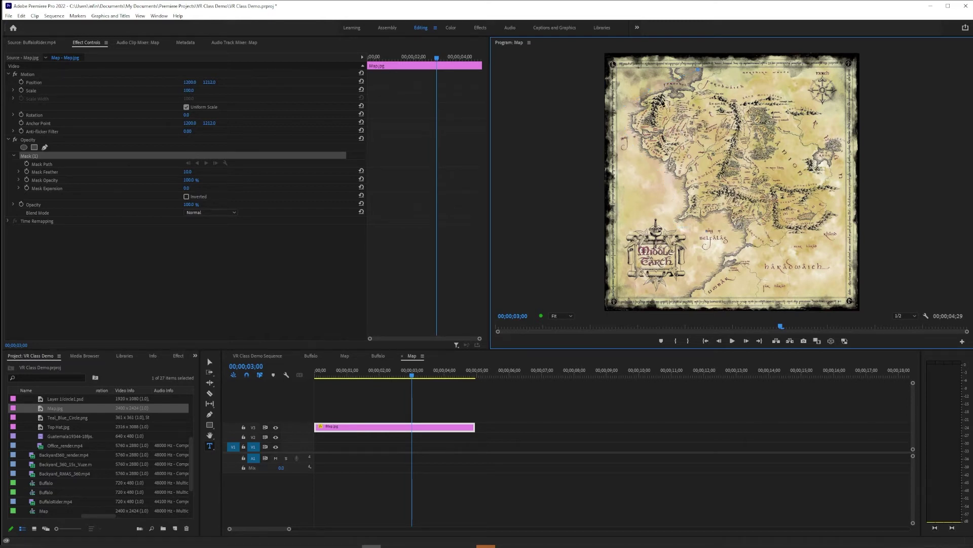
- Trace curved Bezier mask points down the map's northwest and west coast
left_click(656, 85)
left_click_drag(650, 77, 628, 78)
left_click(629, 97)
mouse_move(623, 99)
left_mouse_down()
mouse_move(634, 100)
mouse_move(623, 107)
left_mouse_up()
left_click_drag(627, 77, 639, 81)
left_click(627, 129)
left_click_drag(632, 136, 689, 178)
left_click_drag(659, 170, 659, 163)
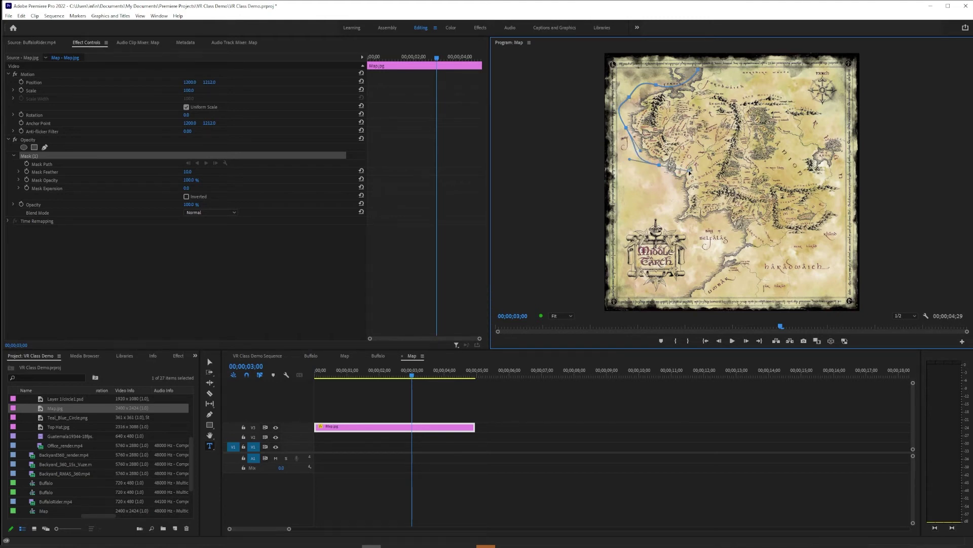
mouse_move(689, 172)
left_mouse_down()
mouse_move(664, 164)
mouse_move(675, 172)
left_mouse_up()
- Continue the curved mask around the south, east and north coasts and close it on the first point
left_click_drag(671, 186, 653, 218)
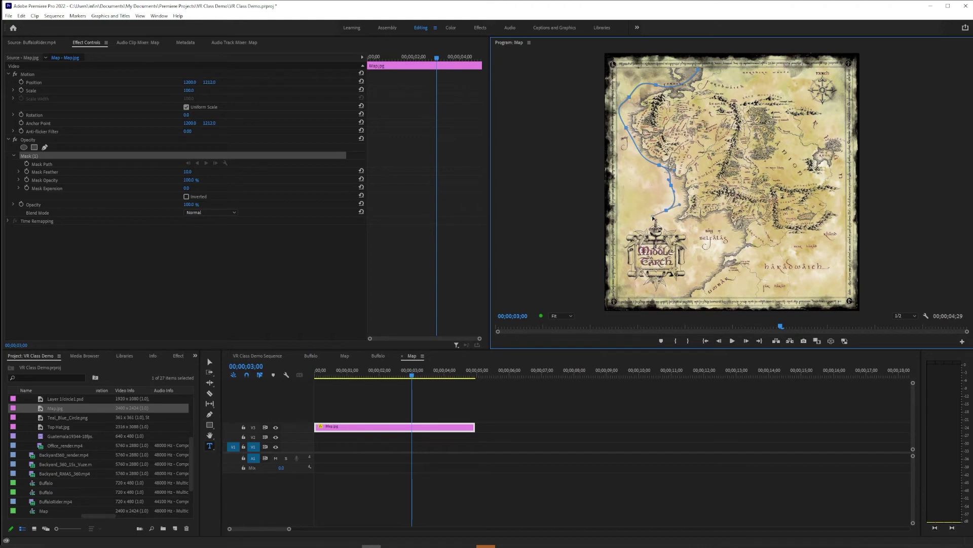
left_click(680, 229)
left_click_drag(721, 225, 791, 253)
left_click_drag(833, 226, 834, 203)
left_click_drag(819, 139, 782, 142)
left_click_drag(743, 97, 729, 73)
left_click(738, 75)
left_click(712, 66)
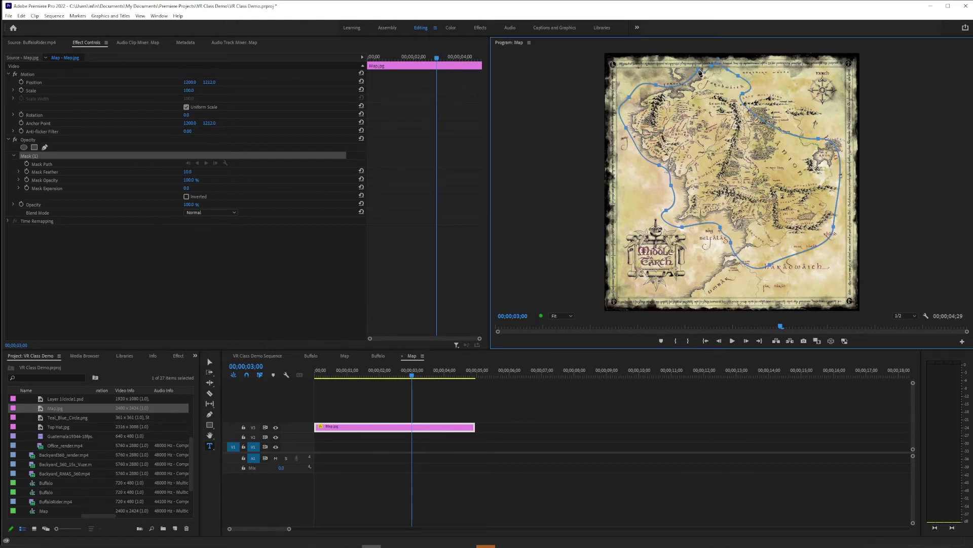
left_click(700, 72)
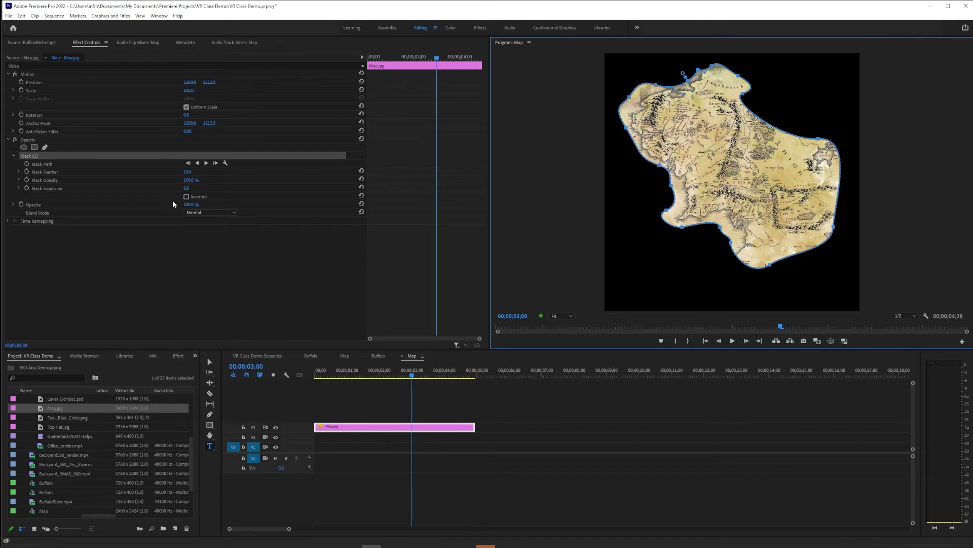
- Scrub Mask Feather up to 279, then return to the VR Class Demo Sequence timeline
left_click(189, 175)
left_click_drag(188, 172, 154, 189)
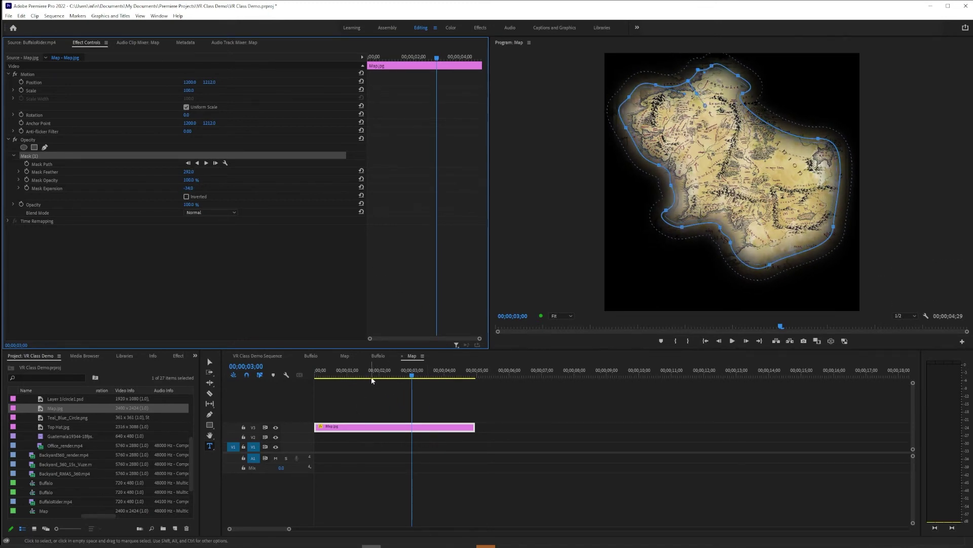
left_click(258, 355)
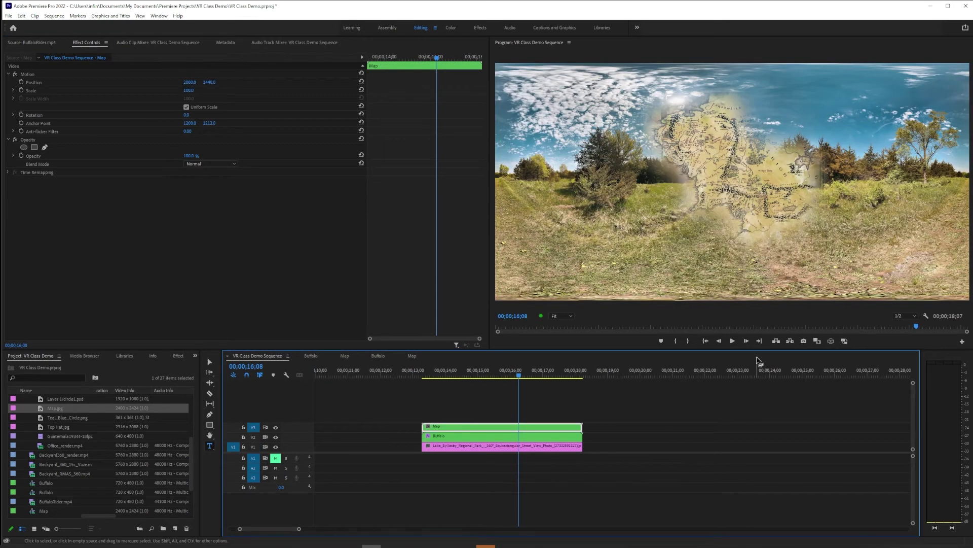
- Apply VR Plane to Sphere to the Map clip, tilt it up into the sky, and scale it to 108°
left_click(831, 341)
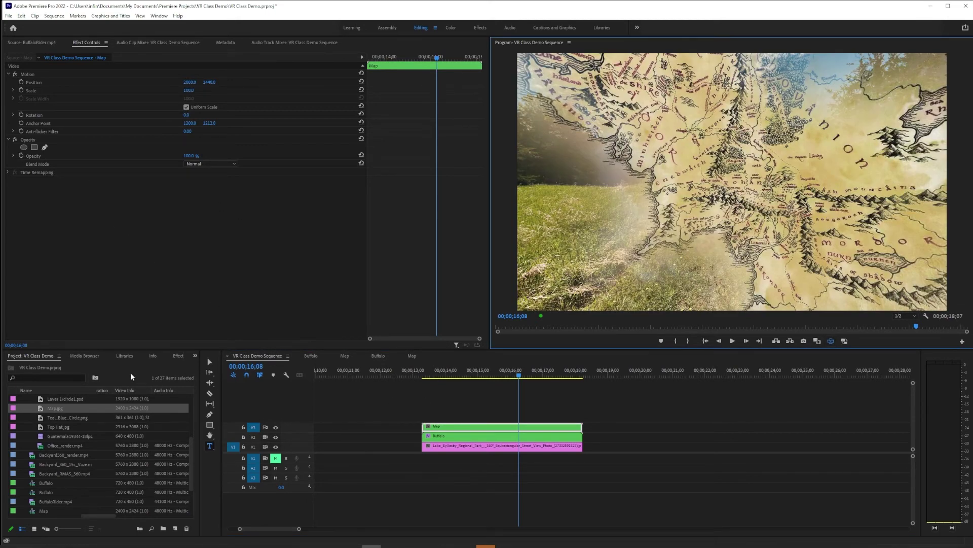
left_click(178, 356)
left_click_drag(40, 422, 477, 425)
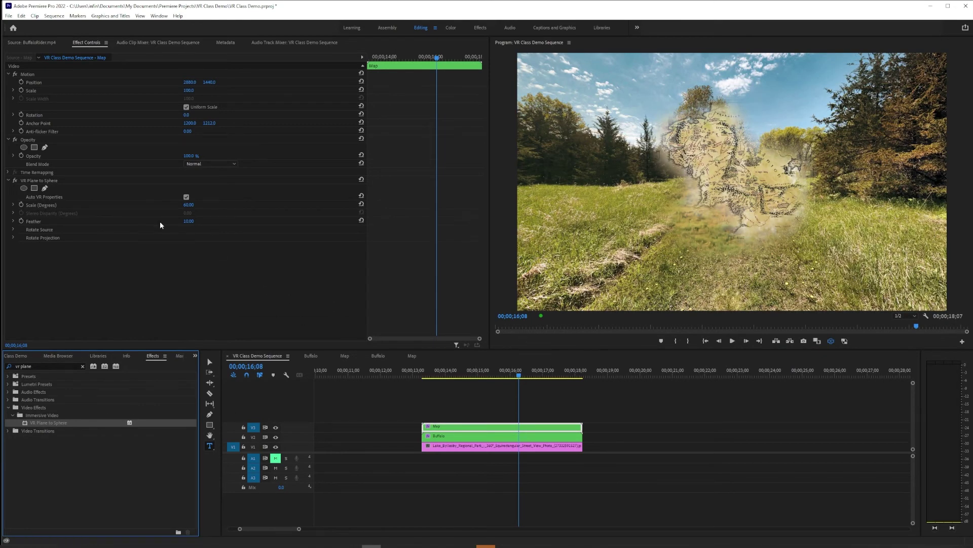
left_click(12, 236)
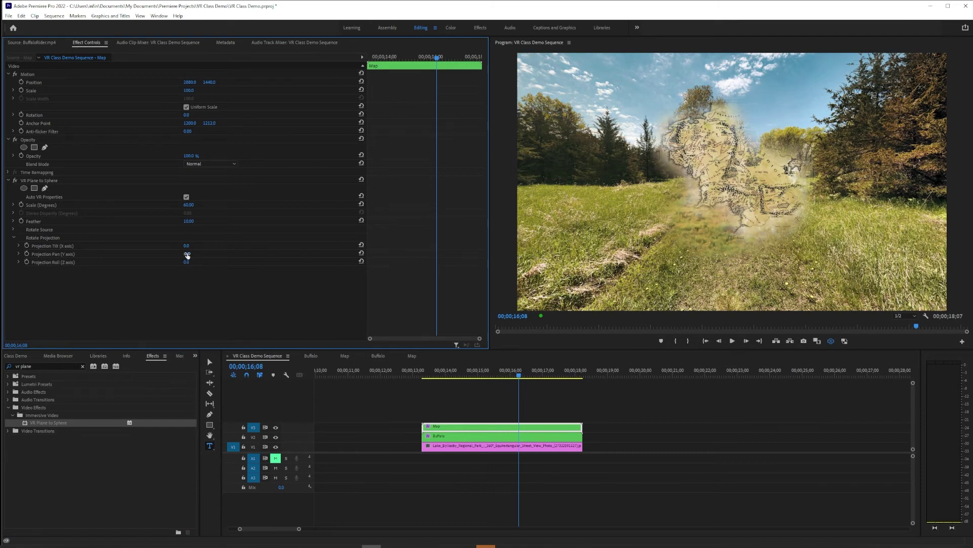
left_click_drag(186, 245, 167, 245)
left_click_drag(743, 132, 743, 173)
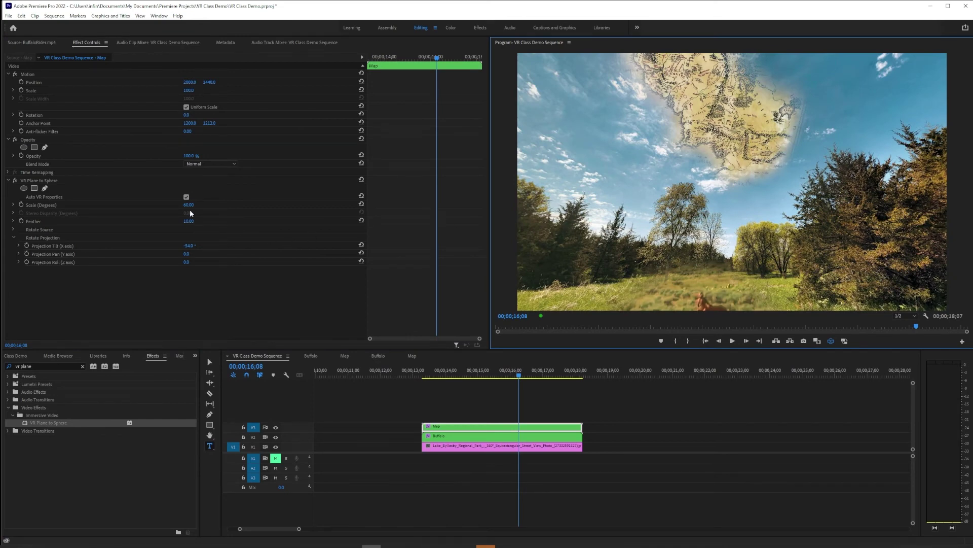
left_click_drag(188, 204, 211, 205)
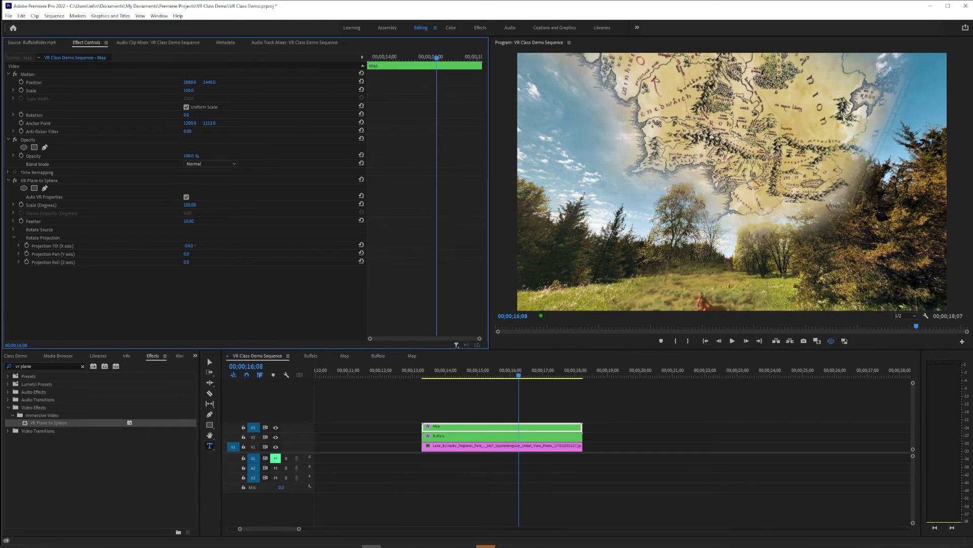
- Set the map's Source Pan rotation to about -32° and look around the 360 view
left_click(14, 230)
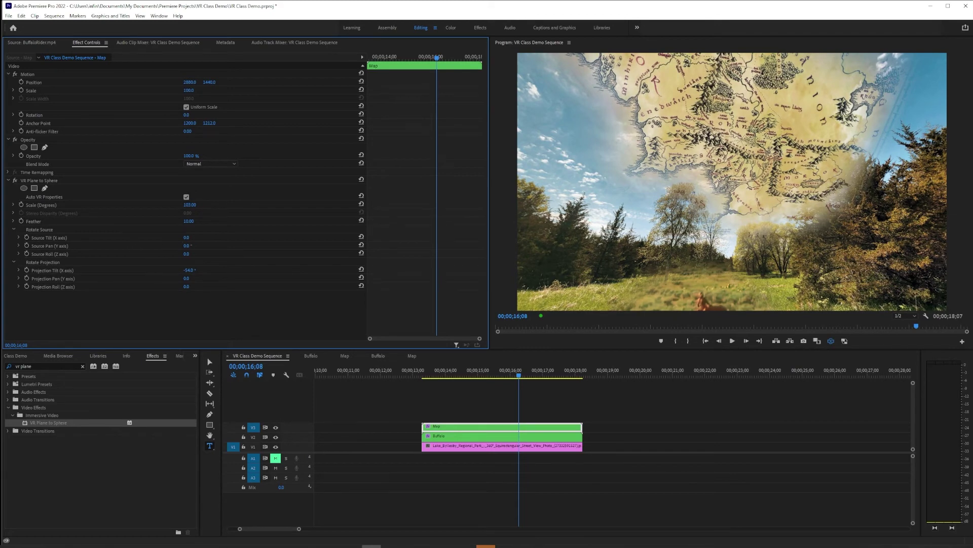
left_click_drag(186, 245, 175, 245)
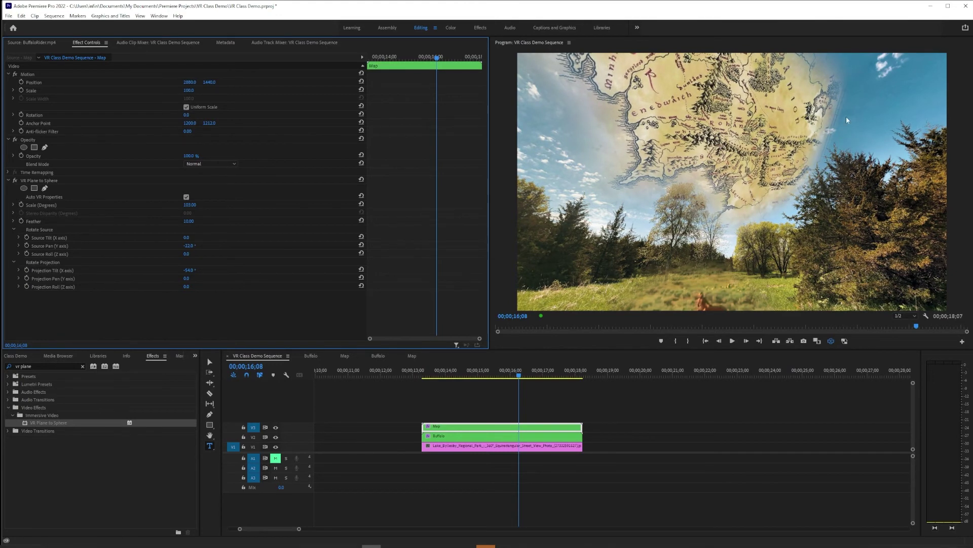
left_click_drag(846, 121, 945, 143)
left_click_drag(886, 201, 808, 204)
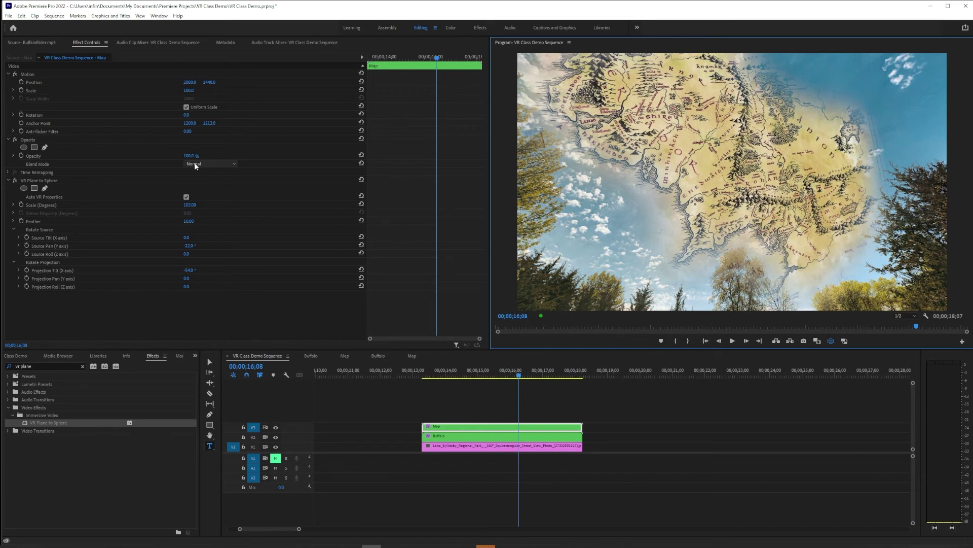
- Set the Map clip's Opacity blend mode to Divide and look around the 360 scene
left_click(35, 139)
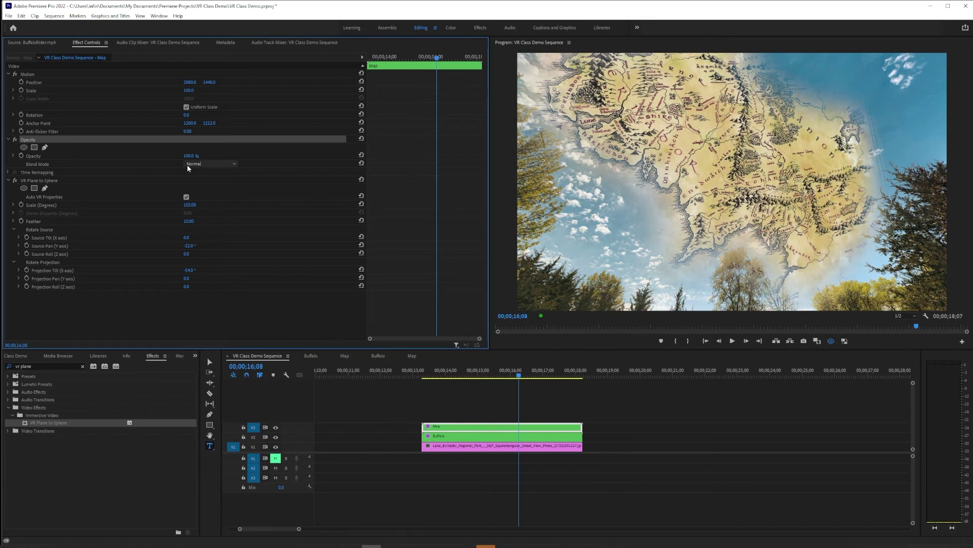
left_click(222, 165)
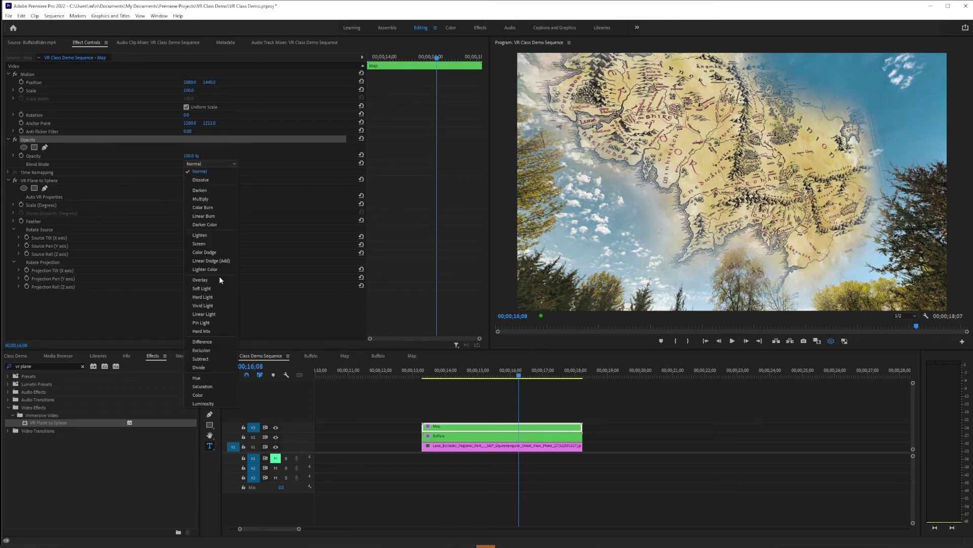
left_click(219, 367)
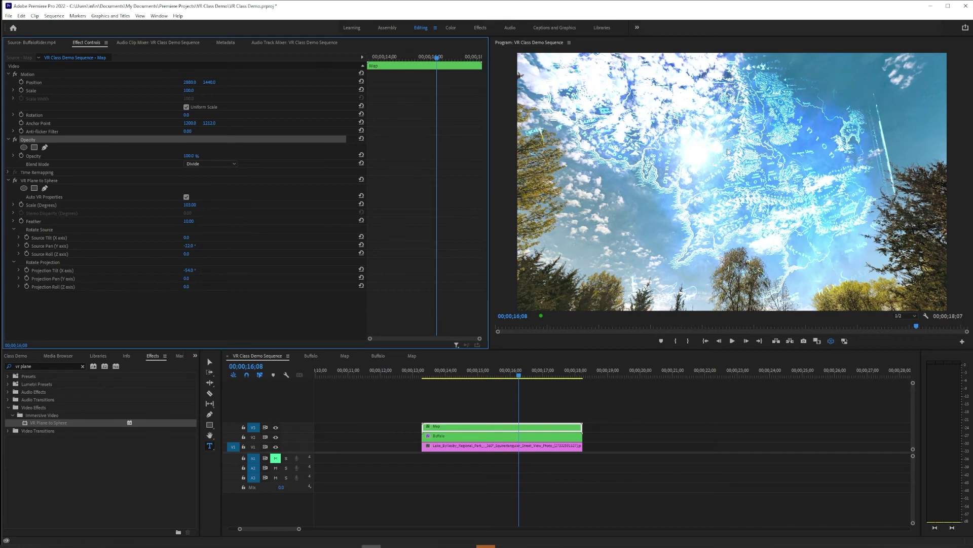
left_click_drag(728, 151, 733, 183)
left_click_drag(714, 221, 681, 219)
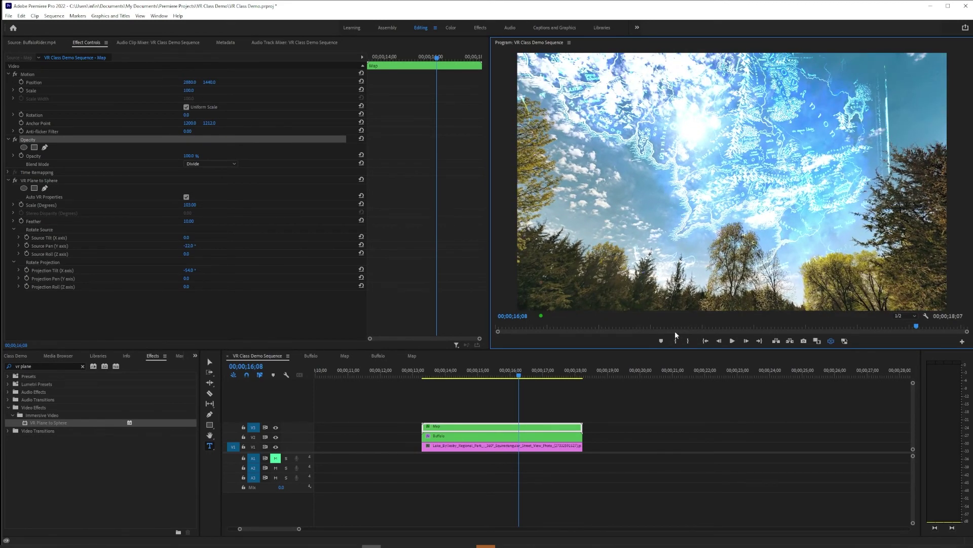
mouse_move(690, 250)
left_mouse_down()
mouse_move(682, 282)
mouse_move(679, 238)
left_mouse_up()
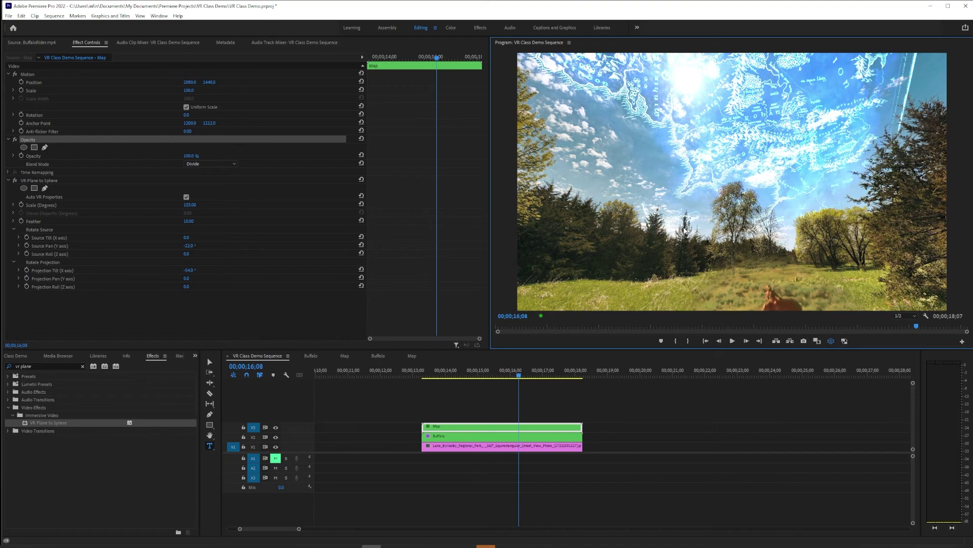
left_click_drag(672, 243, 764, 191)
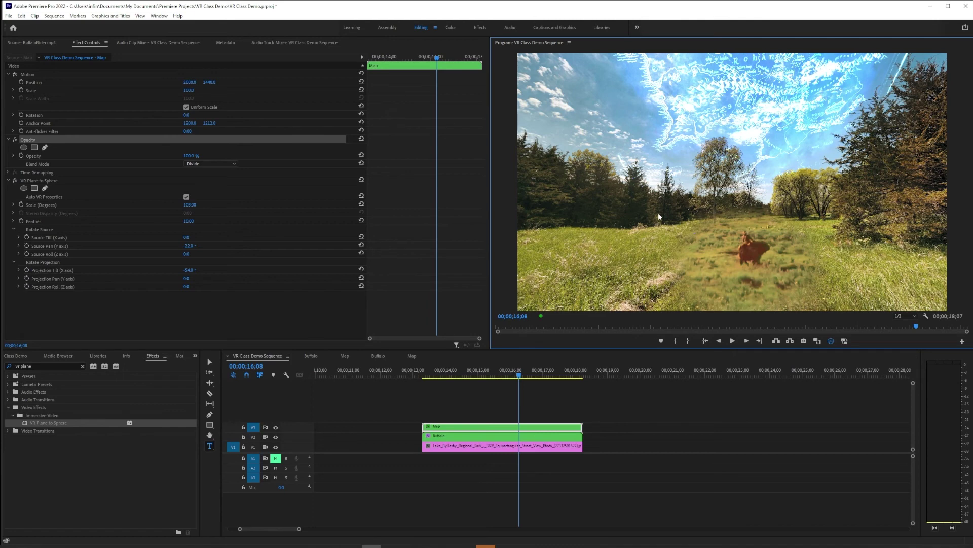
left_click_drag(613, 196, 632, 180)
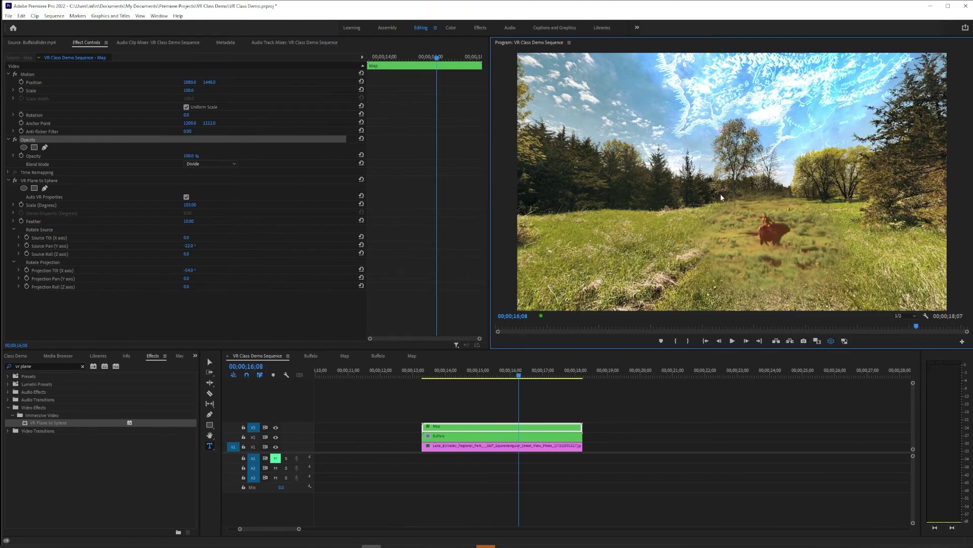
left_click_drag(661, 233, 719, 179)
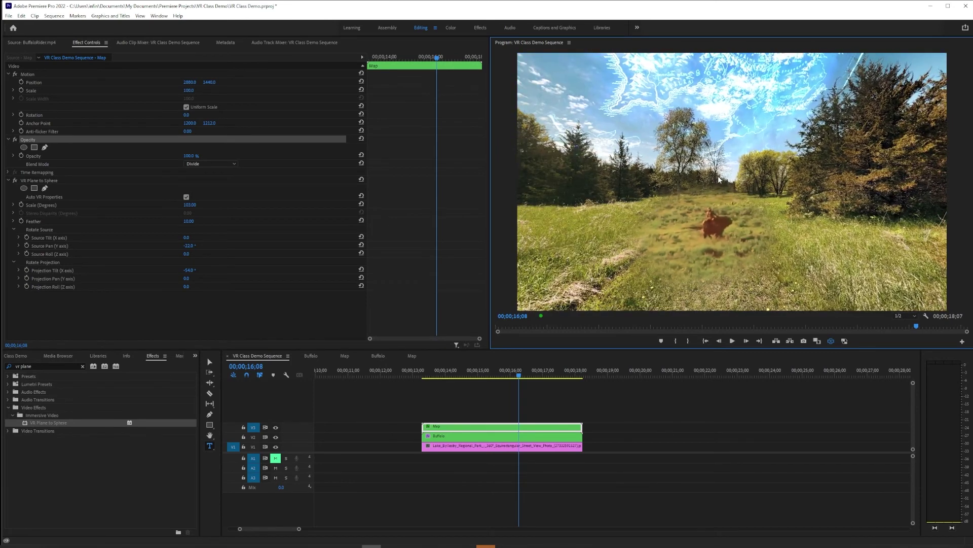
left_click(452, 376)
- Apply the default transition to both the start and end of the Map clip on V3
key("space")
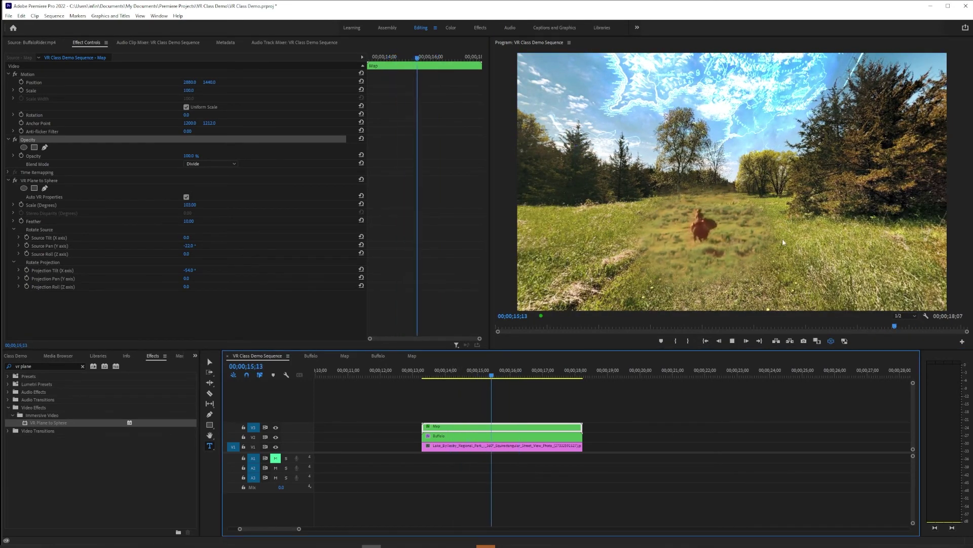
key("space")
left_click_drag(799, 161, 766, 213)
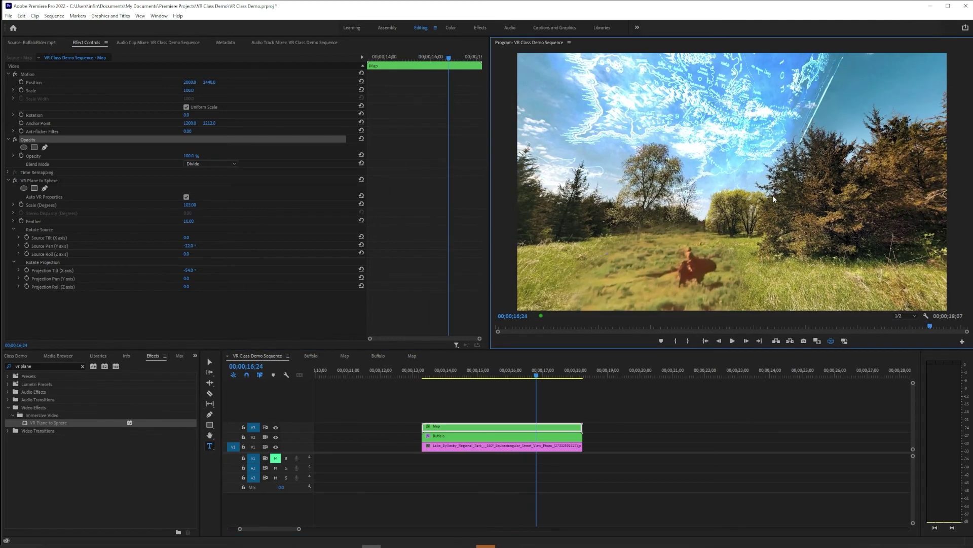
right_click(423, 429)
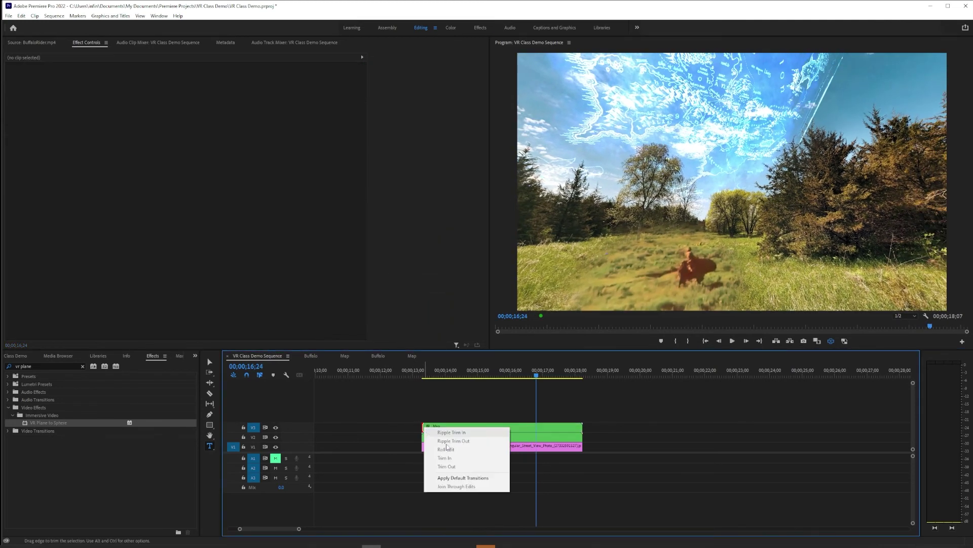
left_click(463, 477)
right_click(581, 428)
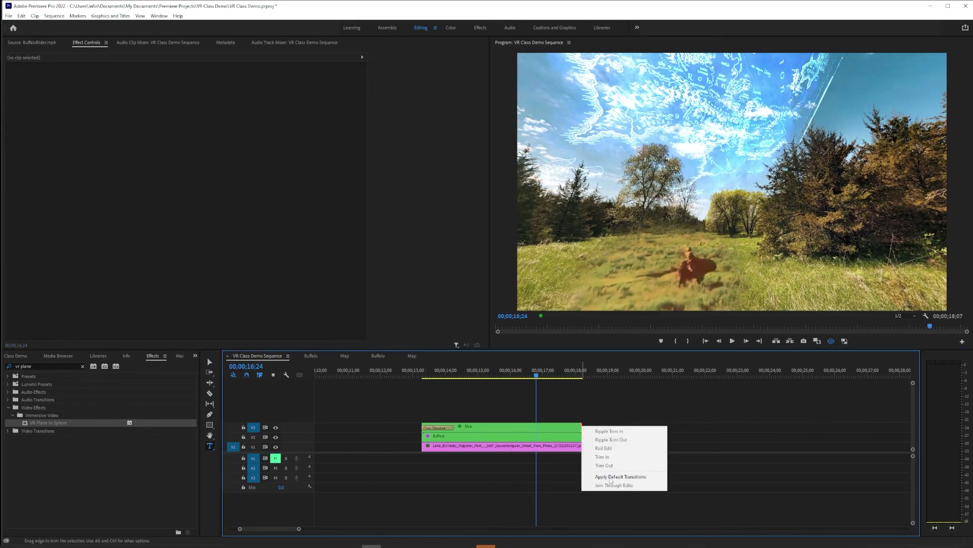
left_click(611, 476)
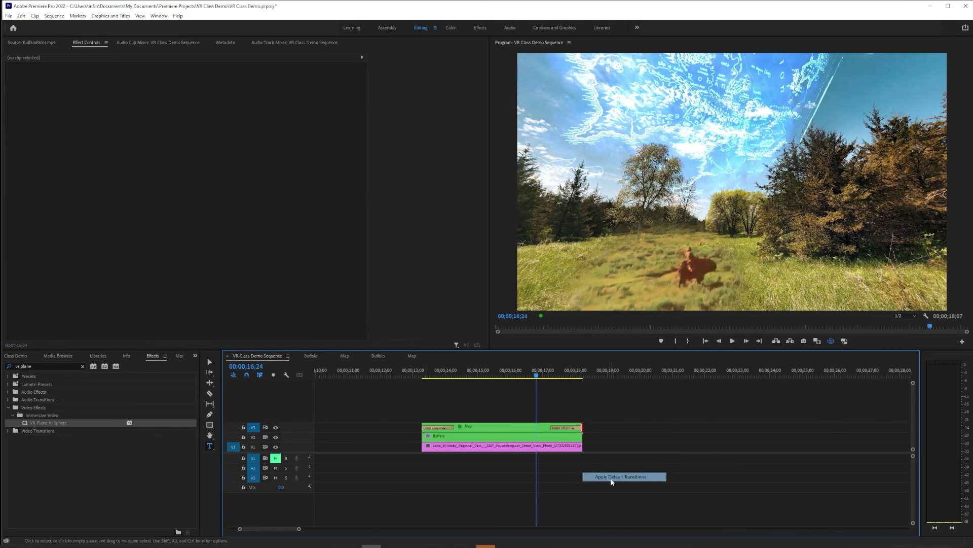
- Play back from before the map to review the new cross dissolves
left_click(420, 375)
key("space")
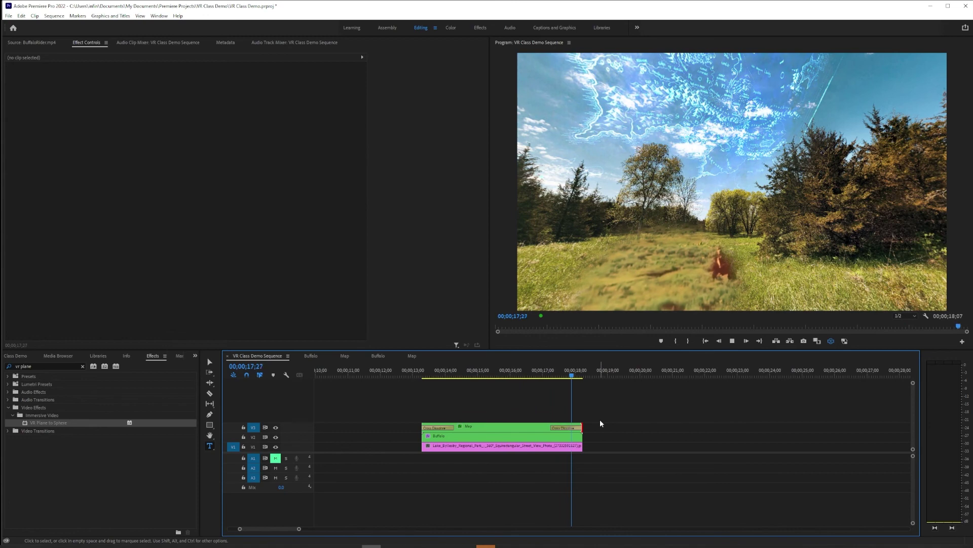
key("space")
- Move the playhead to 13;16 and trim the Map clip's start about 16 frames later
left_click(753, 373)
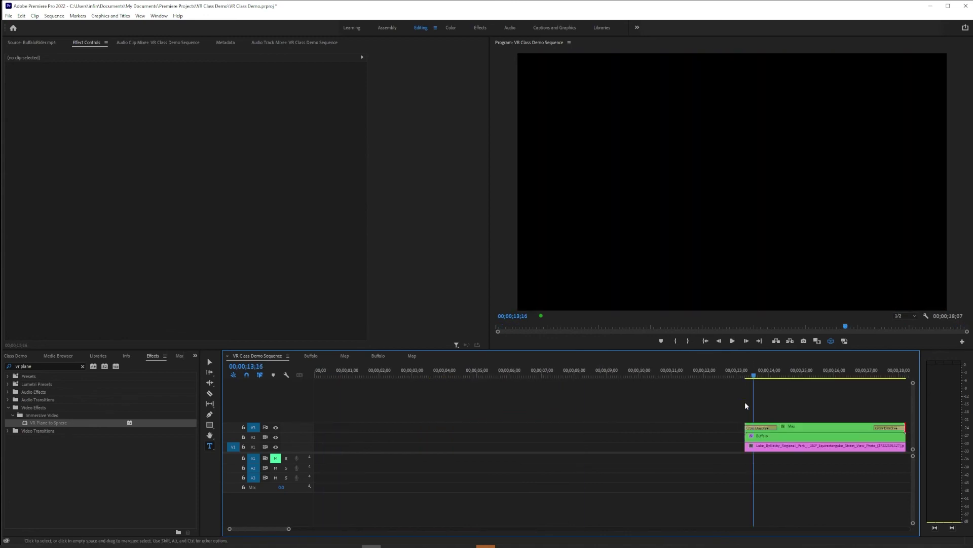
left_click_drag(749, 428, 768, 427)
mouse_move(835, 372)
left_mouse_down()
mouse_move(808, 373)
mouse_move(836, 372)
left_mouse_up()
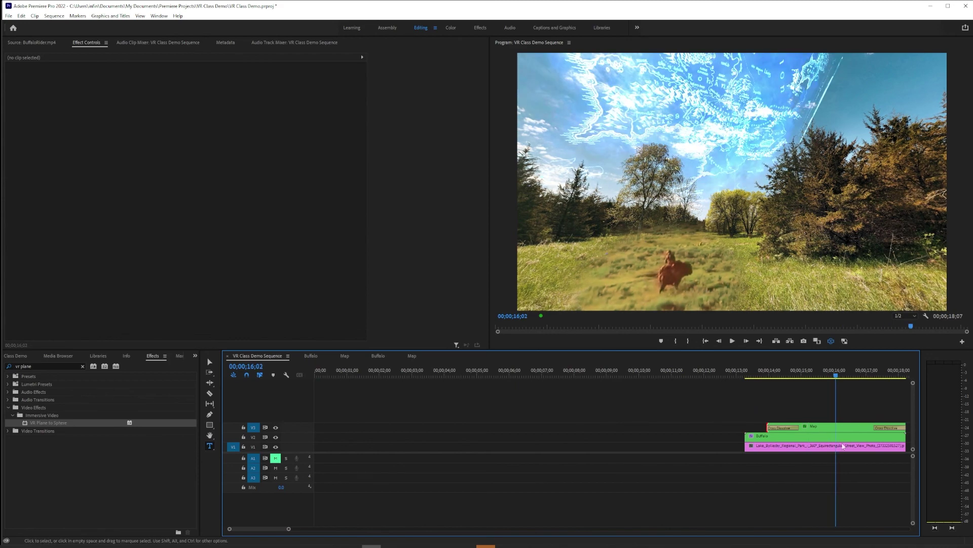
left_click_drag(284, 529, 296, 531)
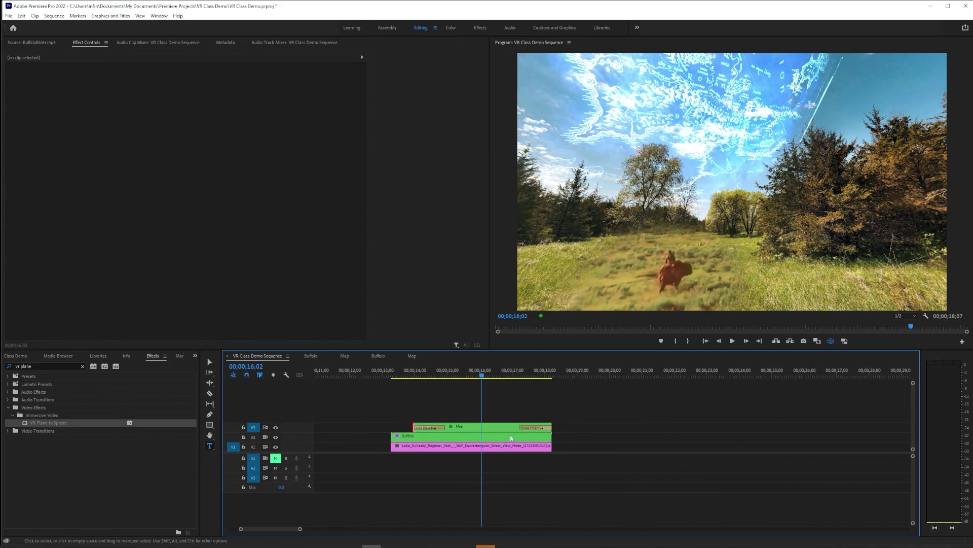
- Trim one second off the Map clip's end and scrub through to preview the fade
left_click_drag(550, 426, 517, 425)
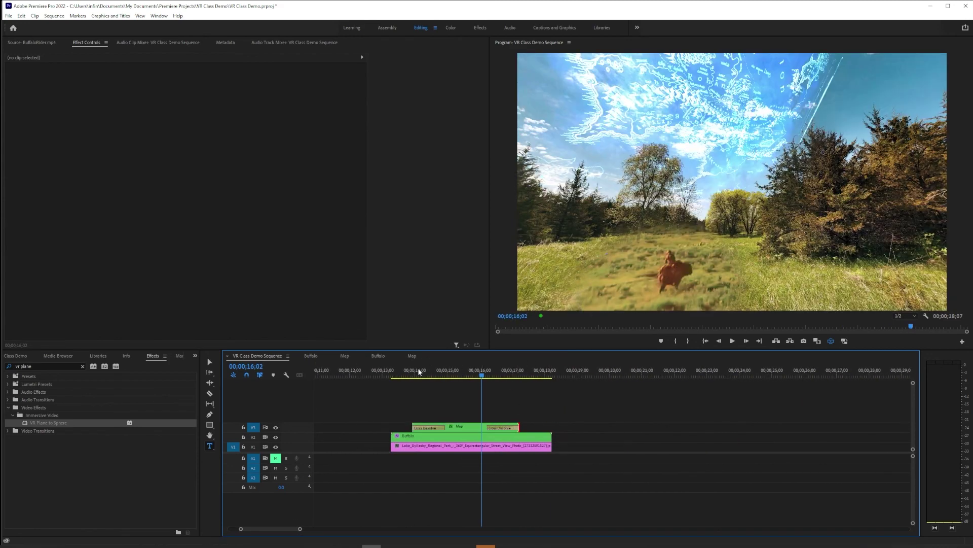
left_click_drag(418, 372, 522, 388)
left_click_drag(726, 274, 817, 127)
left_click_drag(440, 377, 523, 381)
left_click_drag(792, 229, 730, 231)
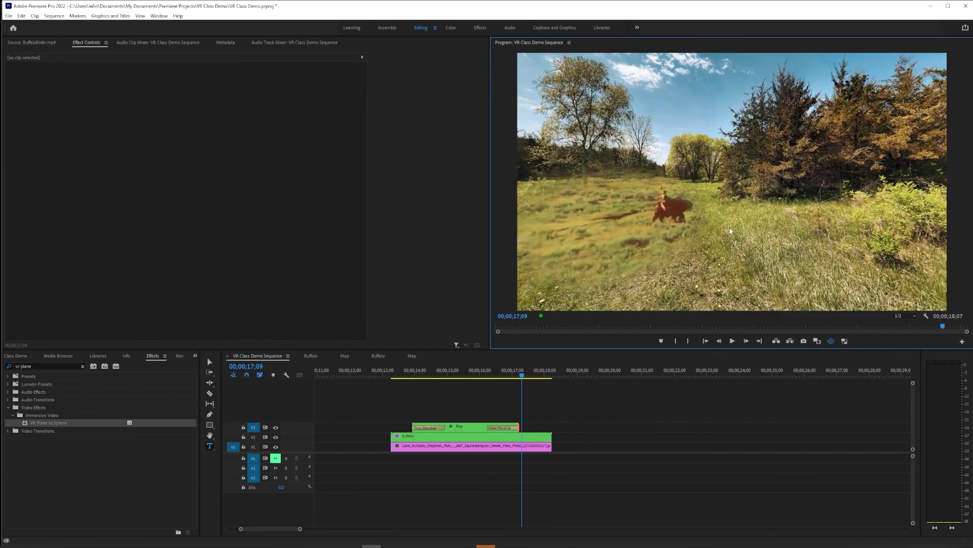
left_click(467, 426)
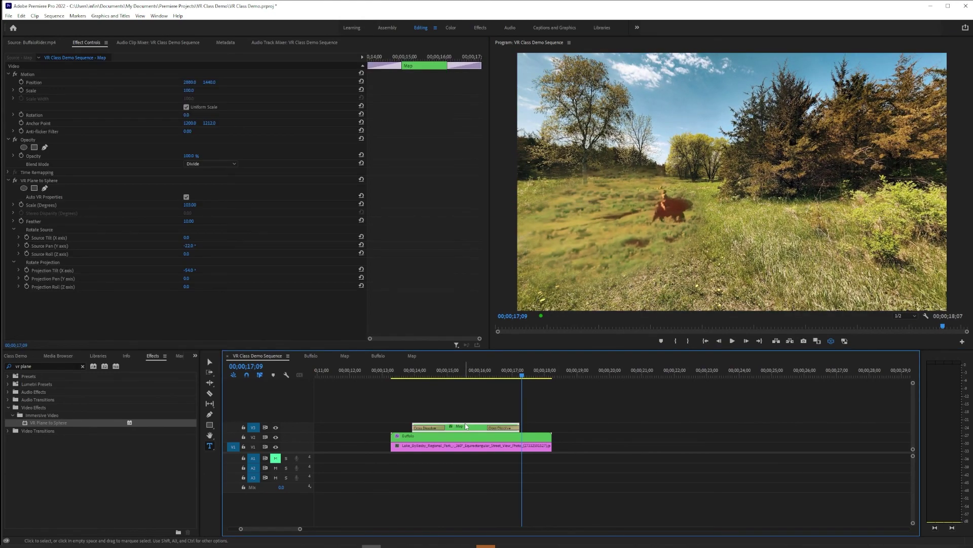
- Select the Buffalo clip and add a Projection Pan keyframe at 0° at its start
left_click(462, 375)
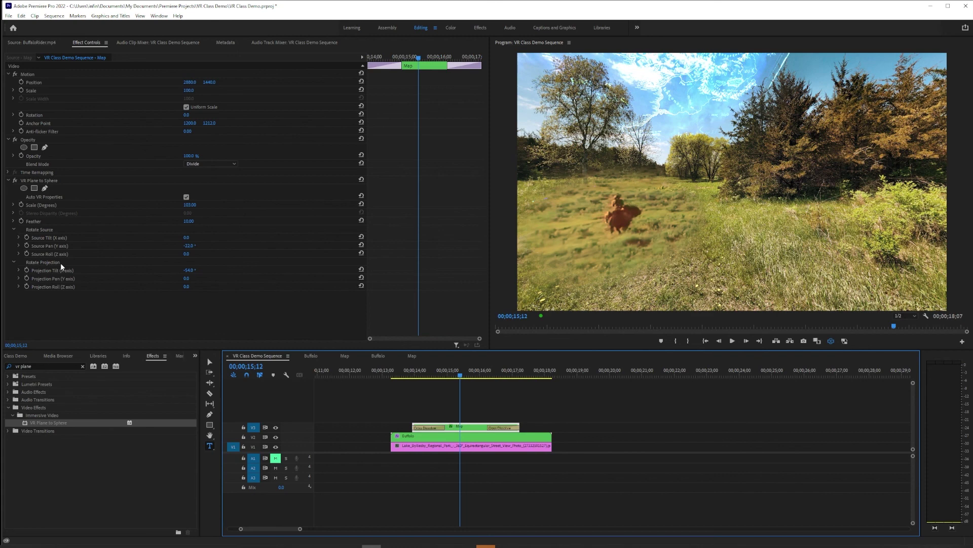
left_click(403, 436)
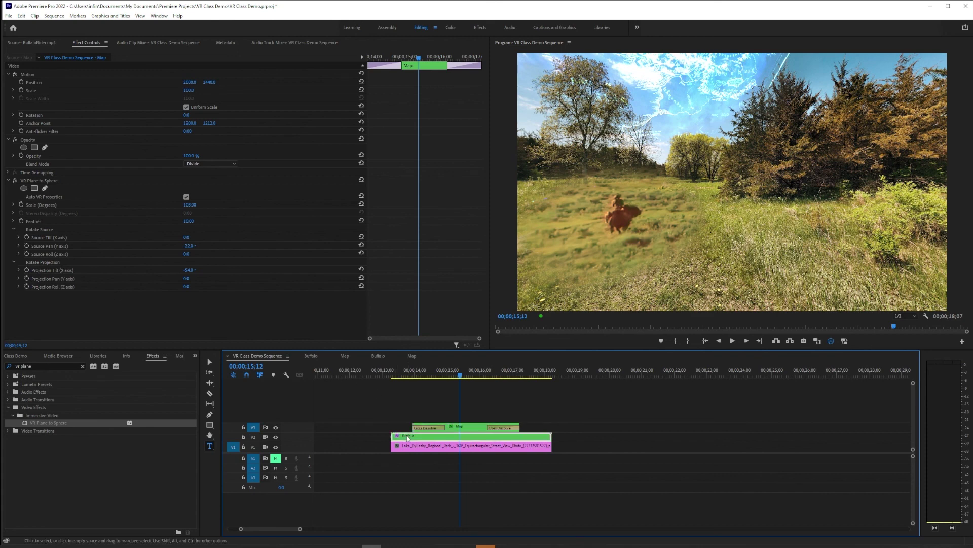
left_click(396, 375)
left_click_drag(396, 375, 392, 375)
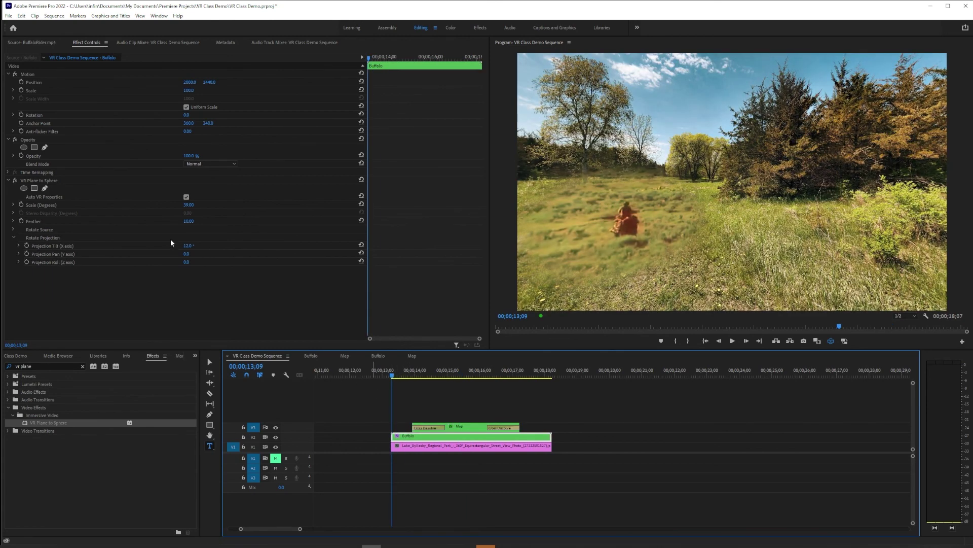
left_click(27, 253)
- Add a second Projection Pan keyframe of 84° at 17;06, then preview the swing
left_click(433, 58)
left_click_drag(433, 57, 457, 57)
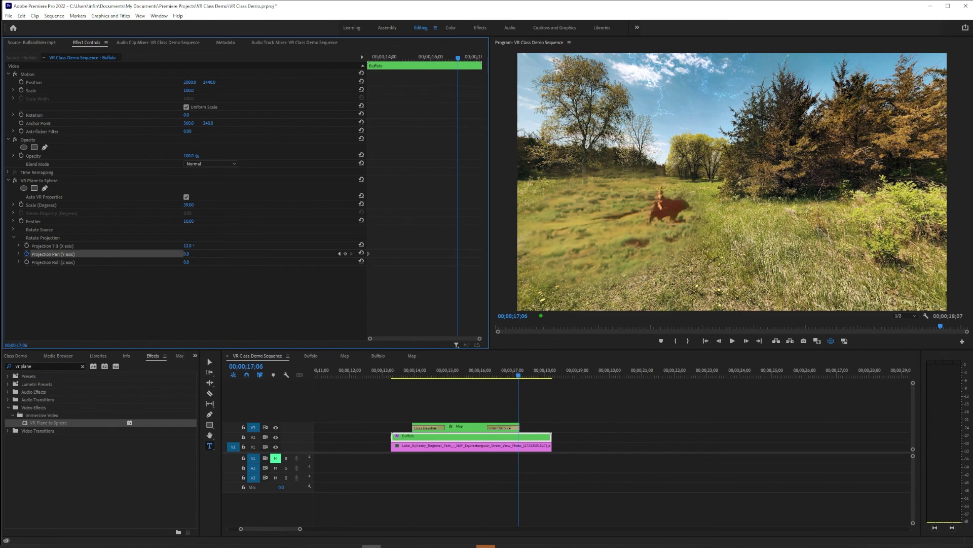
left_click_drag(186, 253, 229, 253)
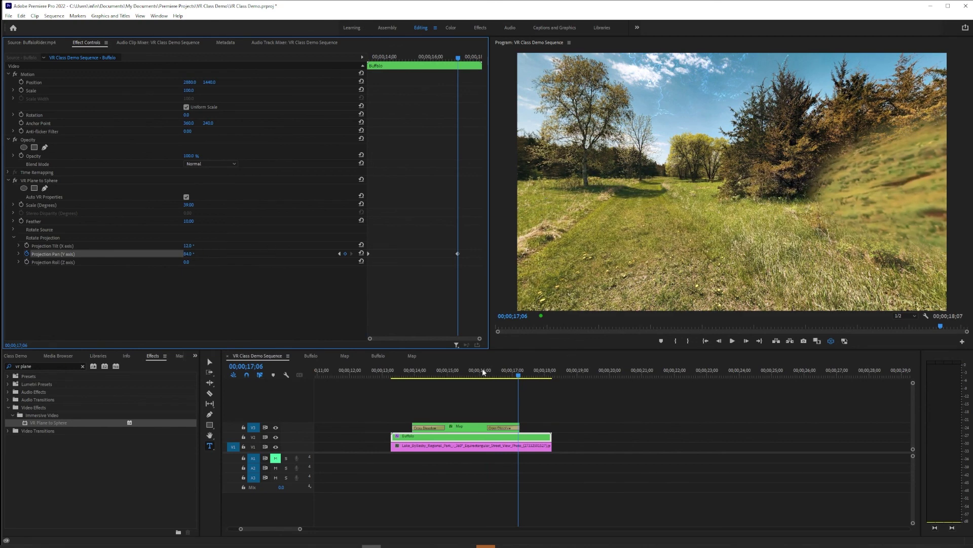
left_click_drag(402, 374, 512, 373)
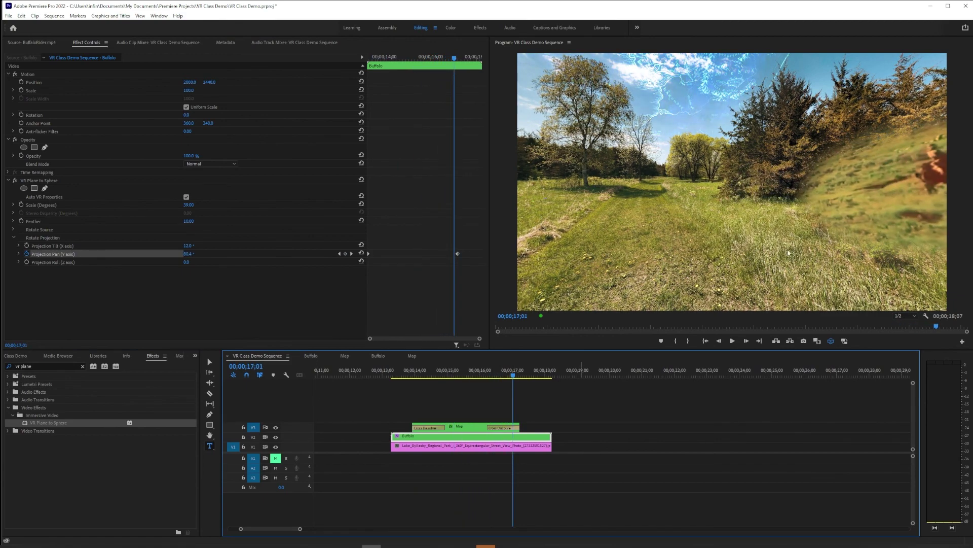
left_click(745, 194)
mouse_move(744, 193)
left_mouse_down()
mouse_move(645, 191)
mouse_move(731, 205)
left_mouse_up()
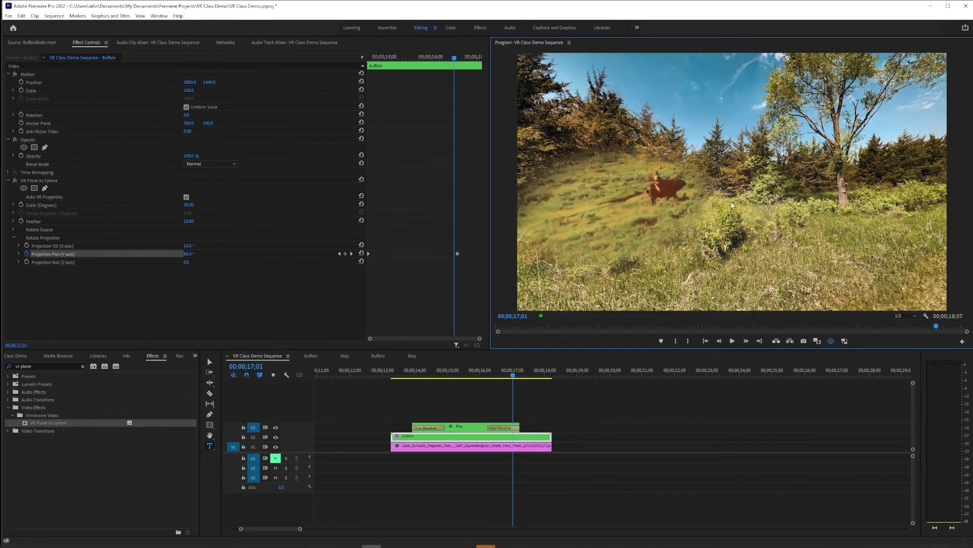